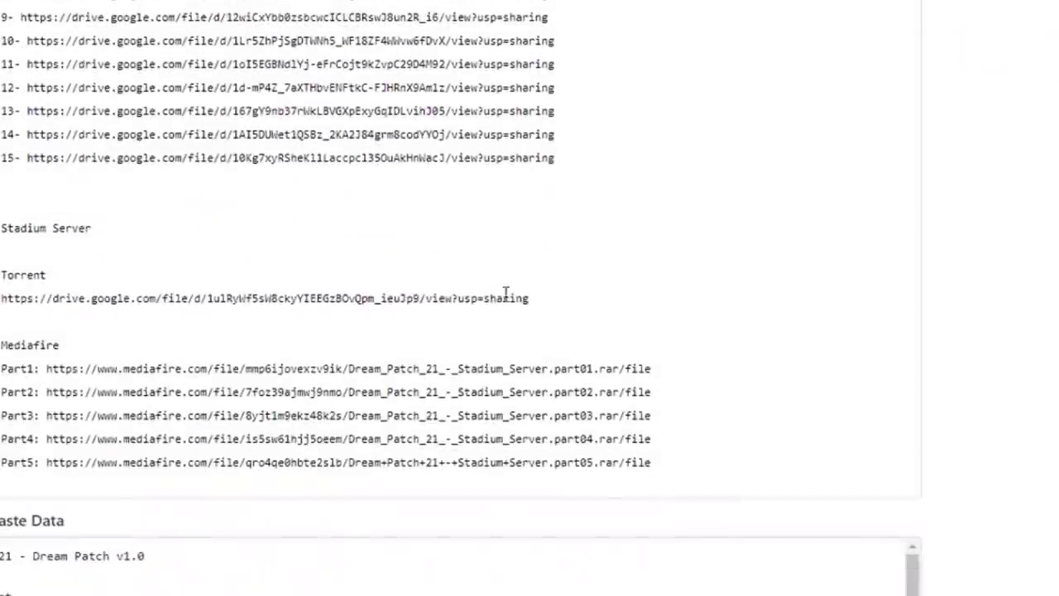
# Open the Stadium Server torrent's Google Drive link to view its download page, close that page and return to the link list.
pyautogui.moveTo(547, 304); pyautogui.dragTo(4, 315)
pyautogui.rightClick(117, 301)
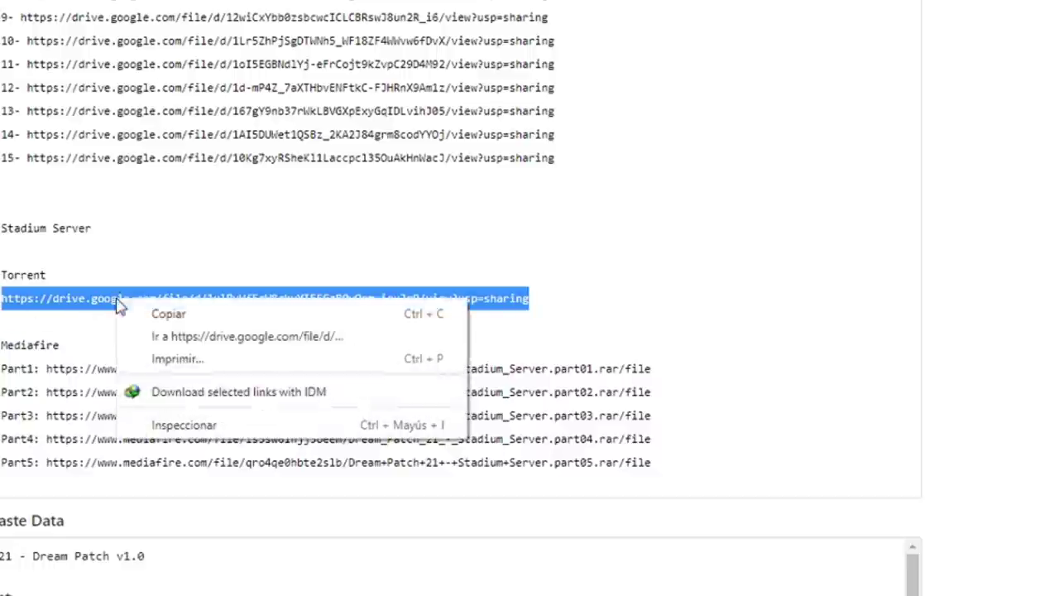
pyautogui.click(215, 337)
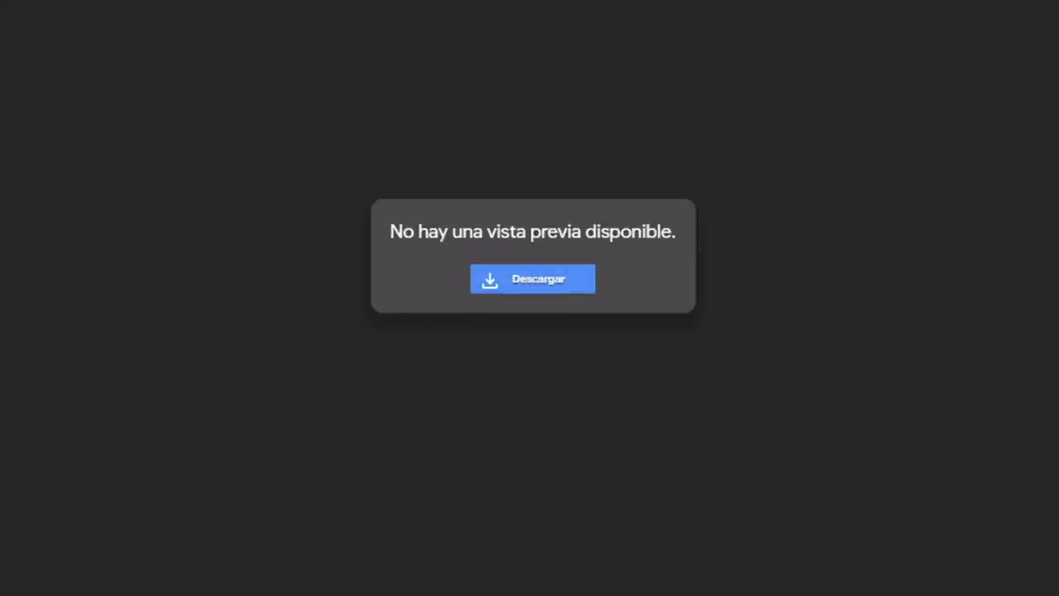
pyautogui.hotkey('ctrl', 'w')
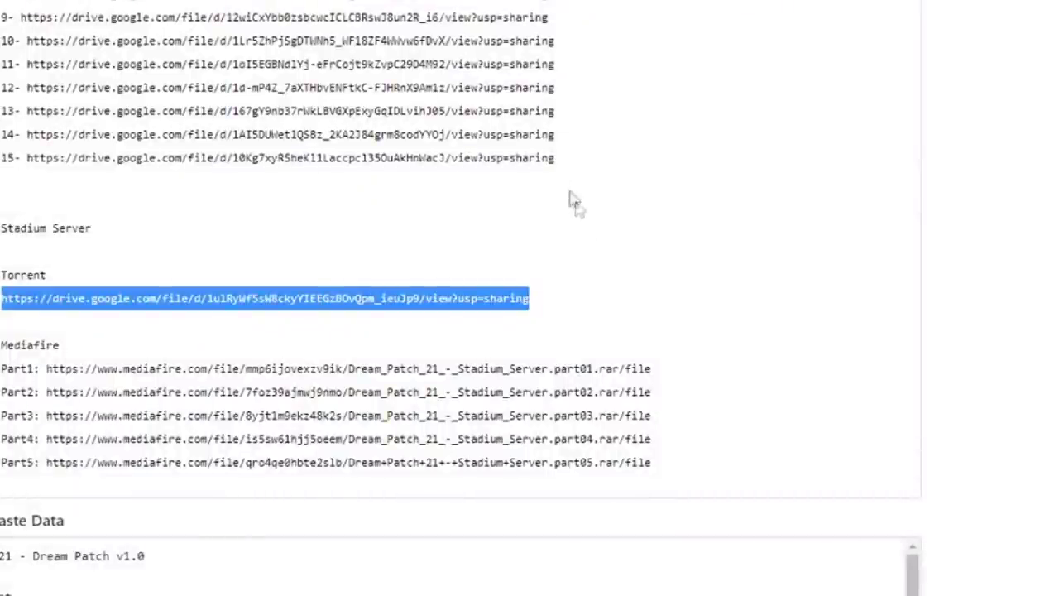
pyautogui.click(600, 251)
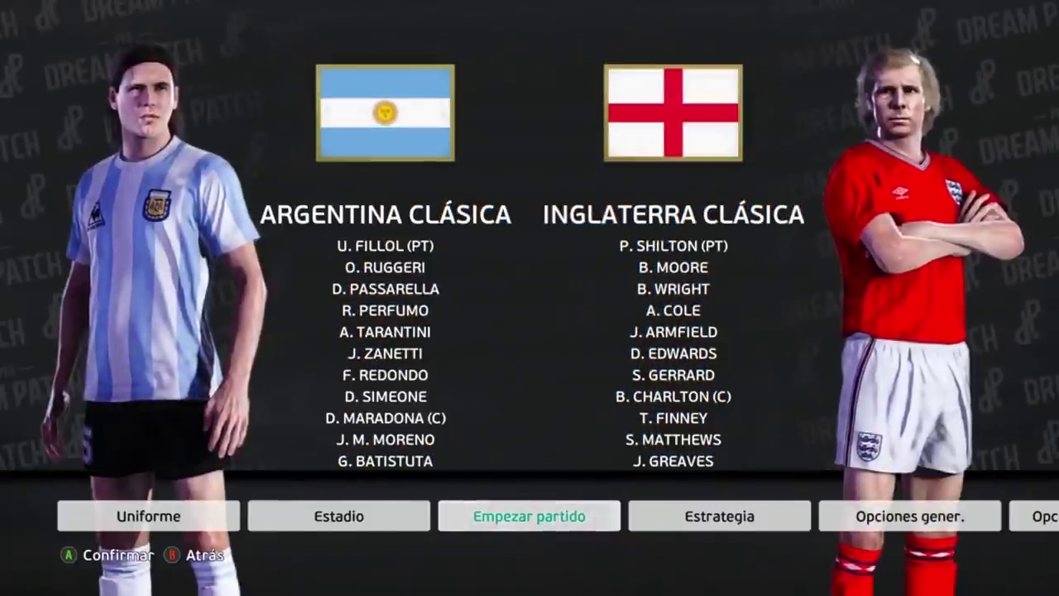
pyautogui.press('Left')
pyautogui.press('Return')
pyautogui.press('Escape')
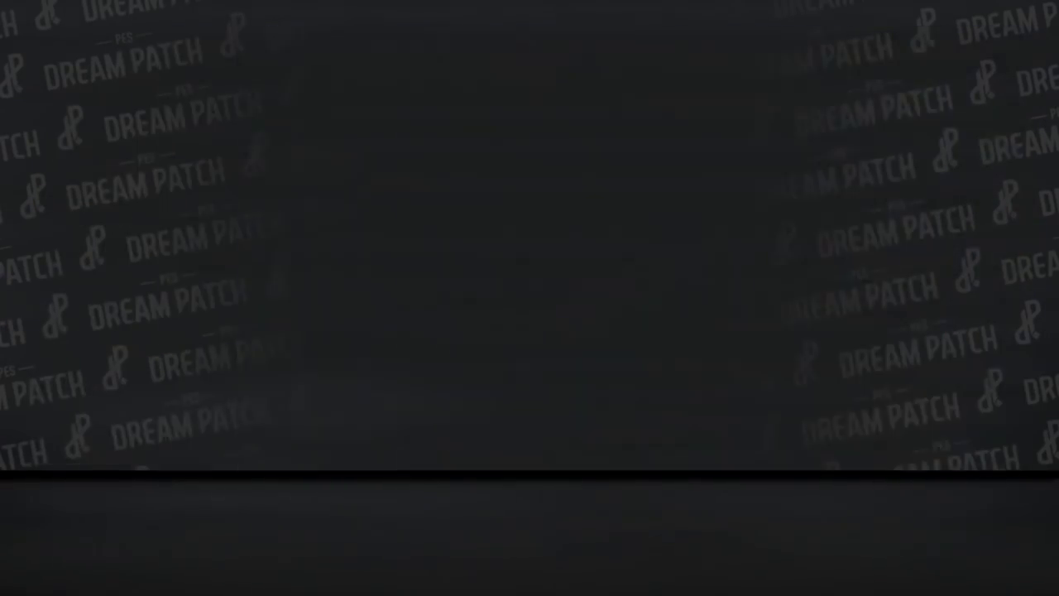
pyautogui.press('Right')
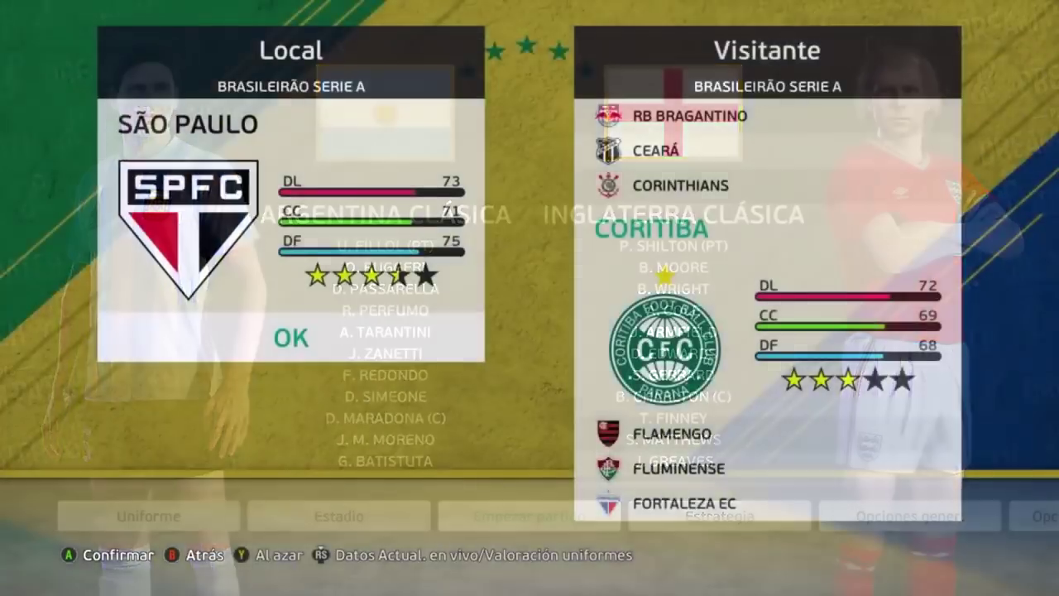
pyautogui.press('Down')
pyautogui.press('Return')
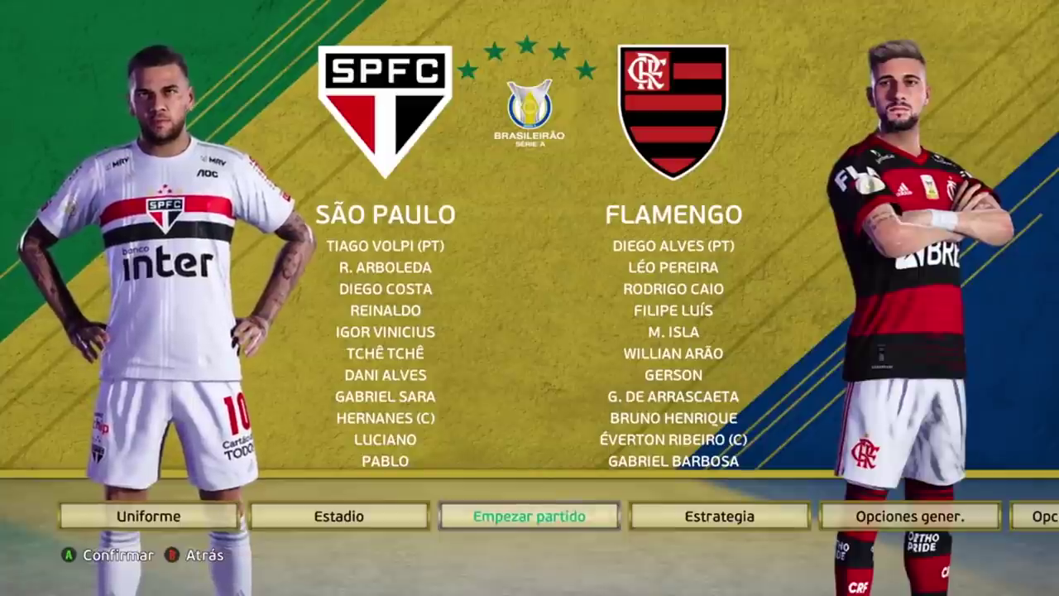
pyautogui.press('Return')
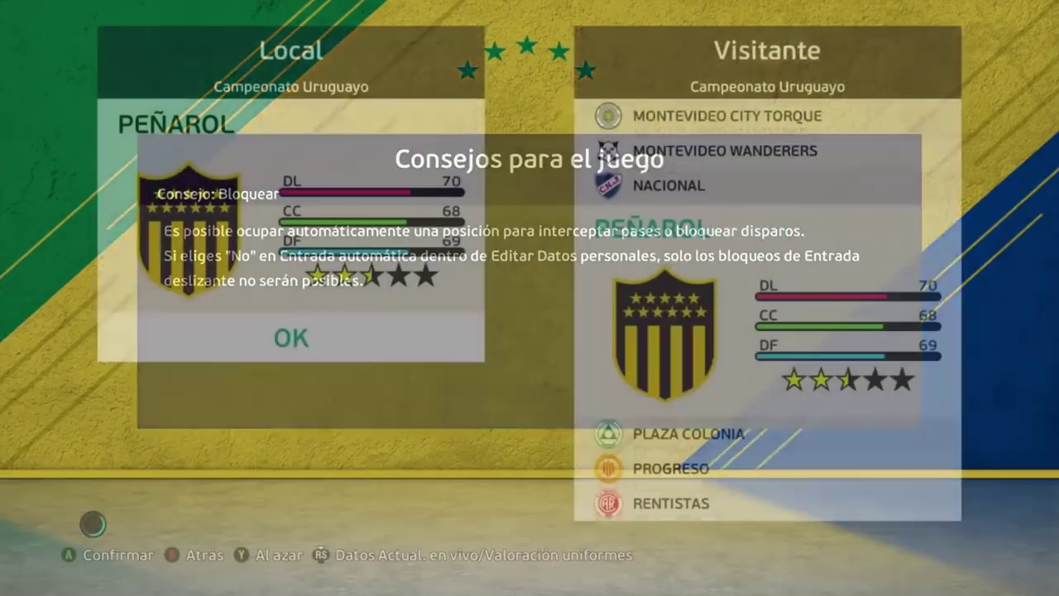
pyautogui.press('Up')
pyautogui.press('Return')
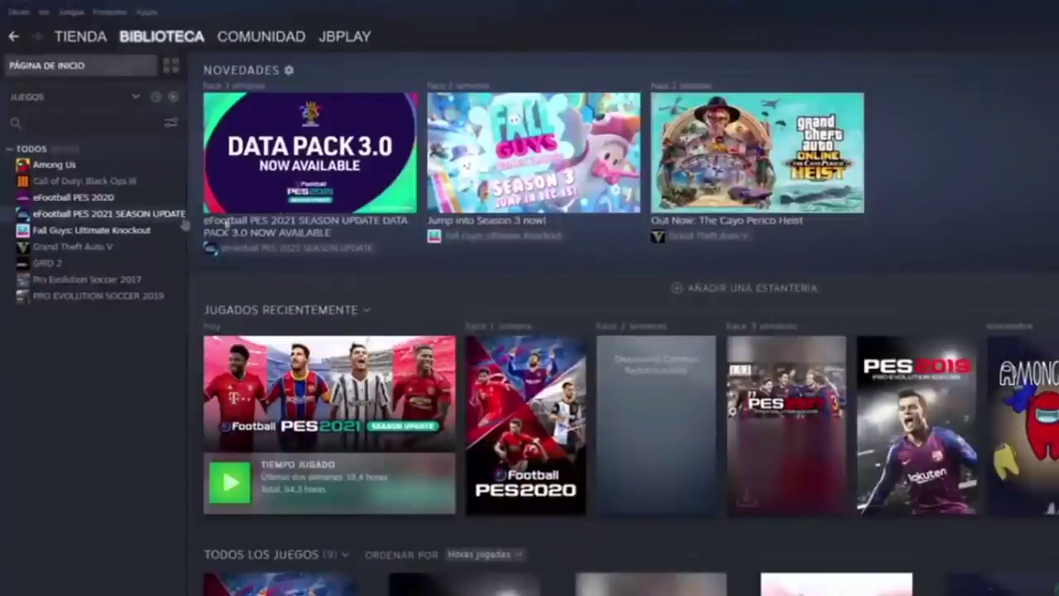
# Open the eFootball PES 2021 SEASON UPDATE local files folder from the Steam library and inspect the game's download folder.
pyautogui.rightClick(131, 217)
pyautogui.moveTo(179, 293)
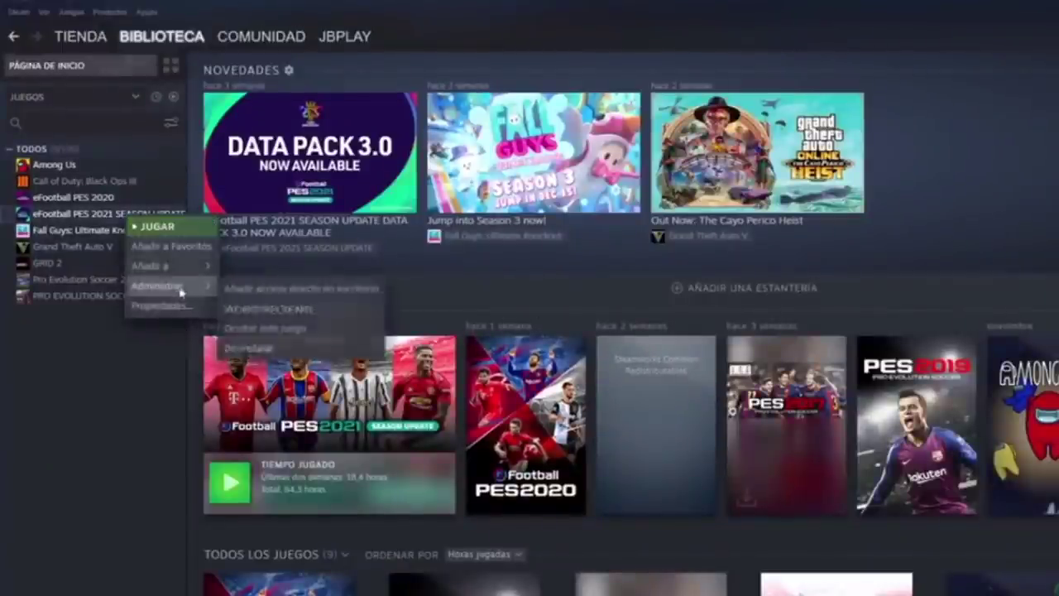
pyautogui.click(264, 308)
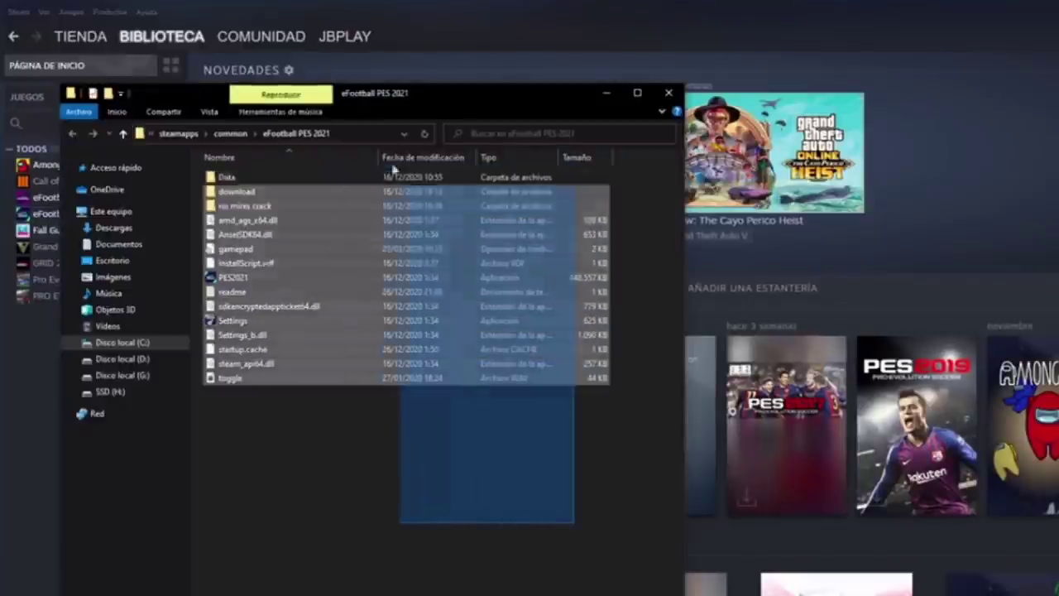
pyautogui.moveTo(429, 239); pyautogui.dragTo(314, 171)
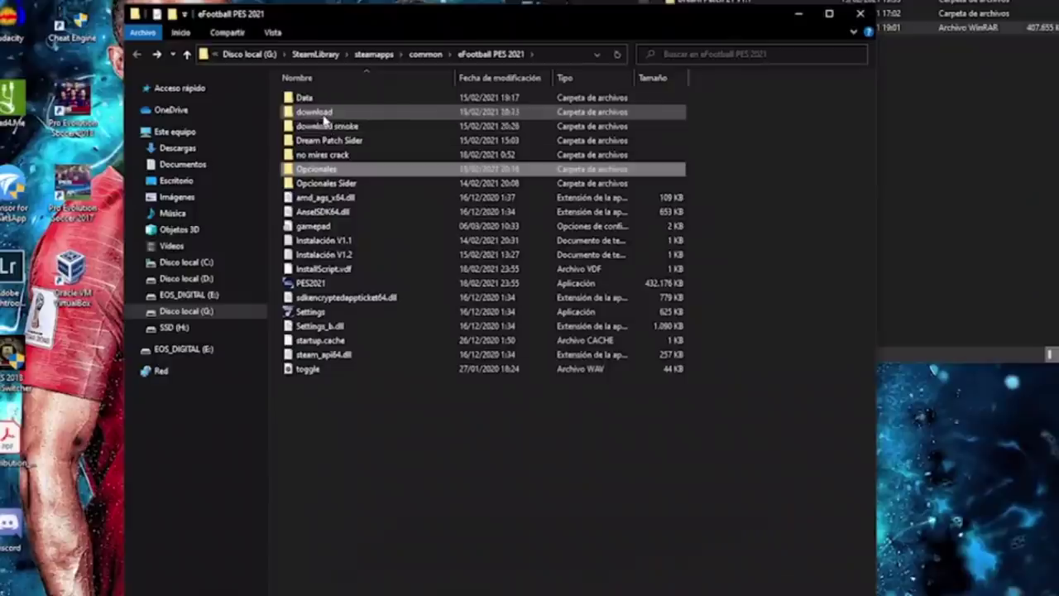
pyautogui.doubleClick(314, 112)
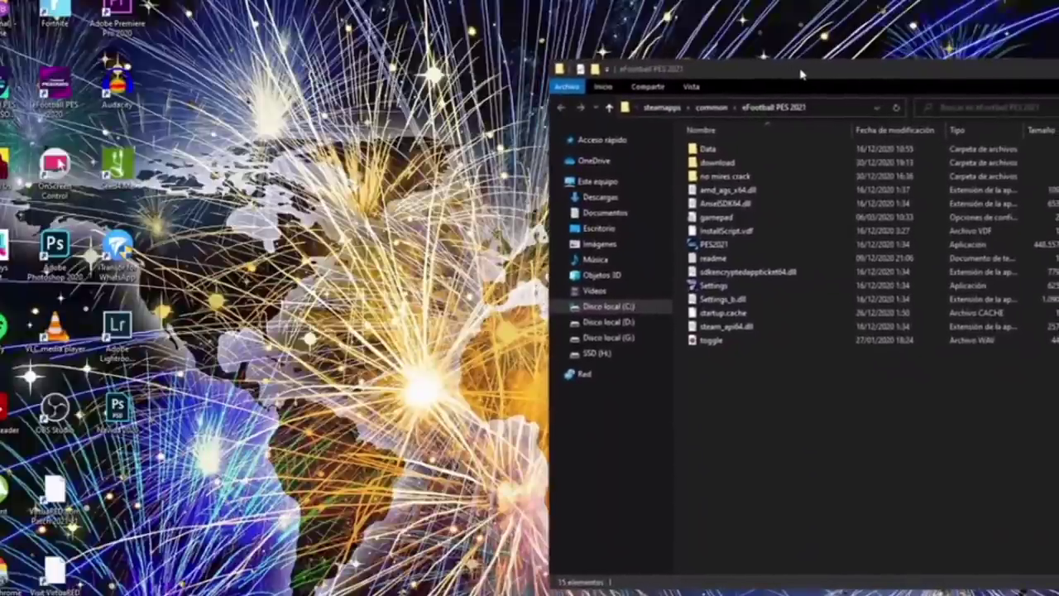
# Open the Documents folder in a new window and place it beside the eFootball PES 2021 folder.
pyautogui.rightClick(609, 212)
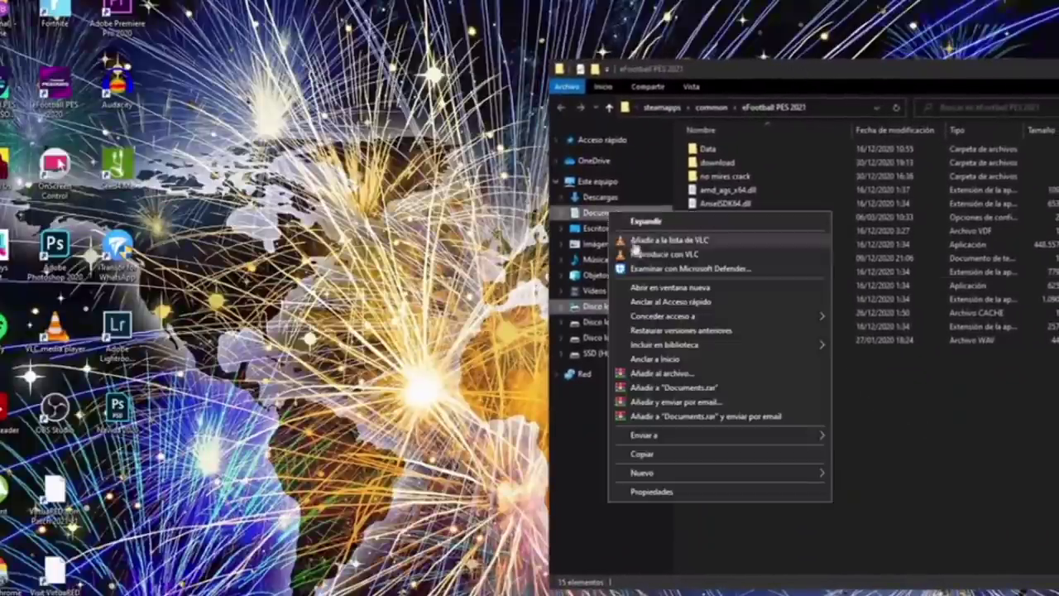
pyautogui.click(666, 287)
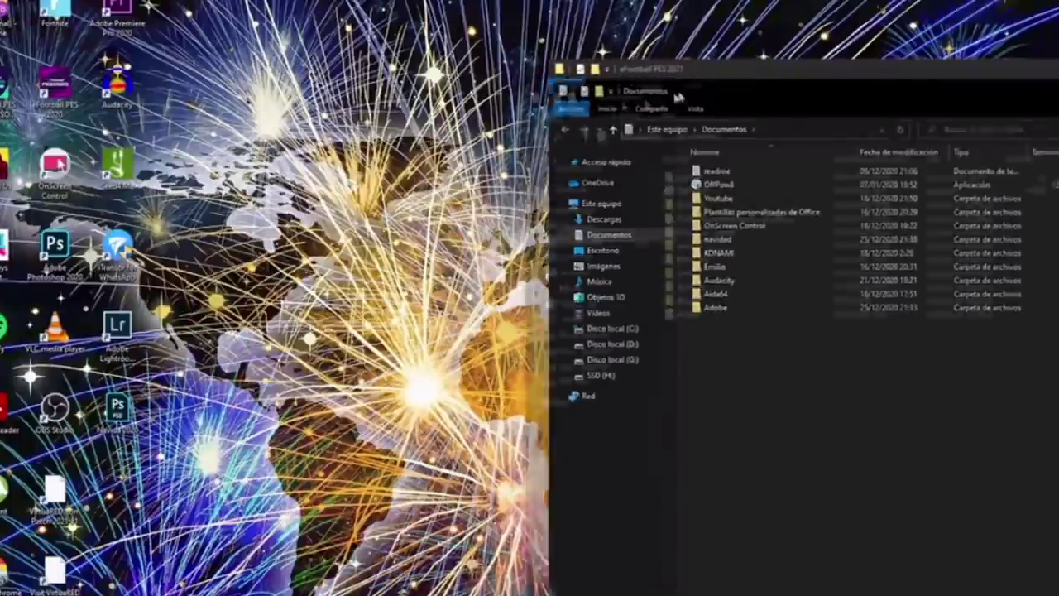
pyautogui.moveTo(692, 70); pyautogui.dragTo(2, 182)
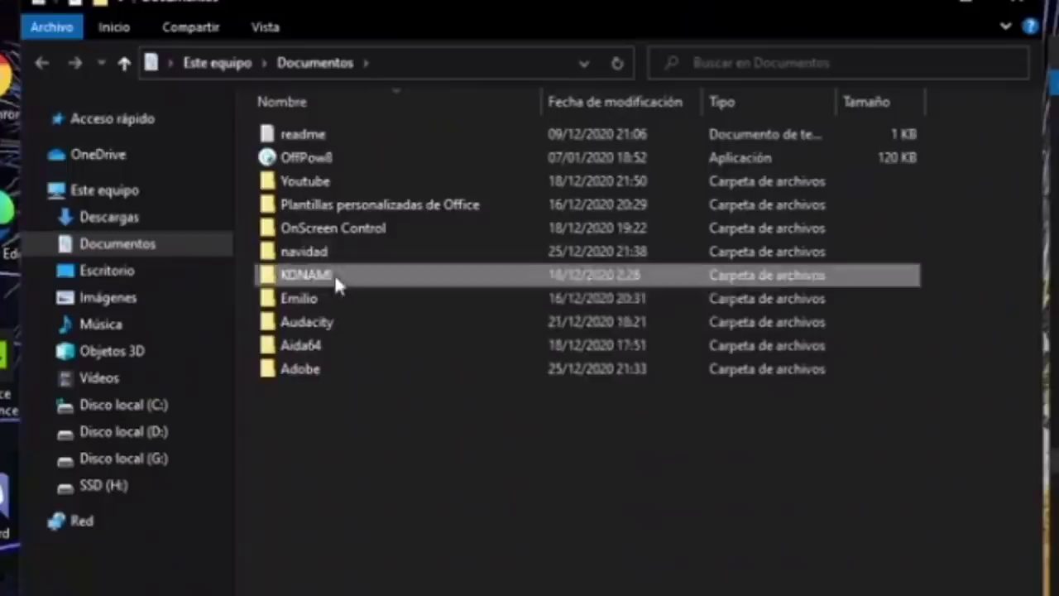
# Browse from KONAMI through eFootball PES 2021 SEASON UPDATE and the account-numbered folder to its save folder and view the contents.
pyautogui.doubleClick(134, 199)
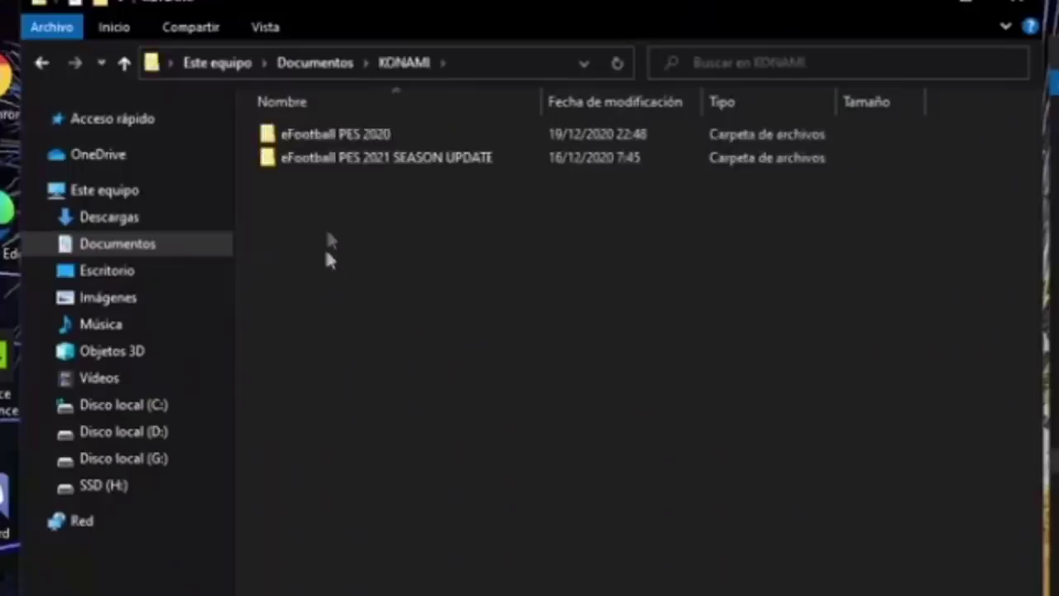
pyautogui.doubleClick(351, 165)
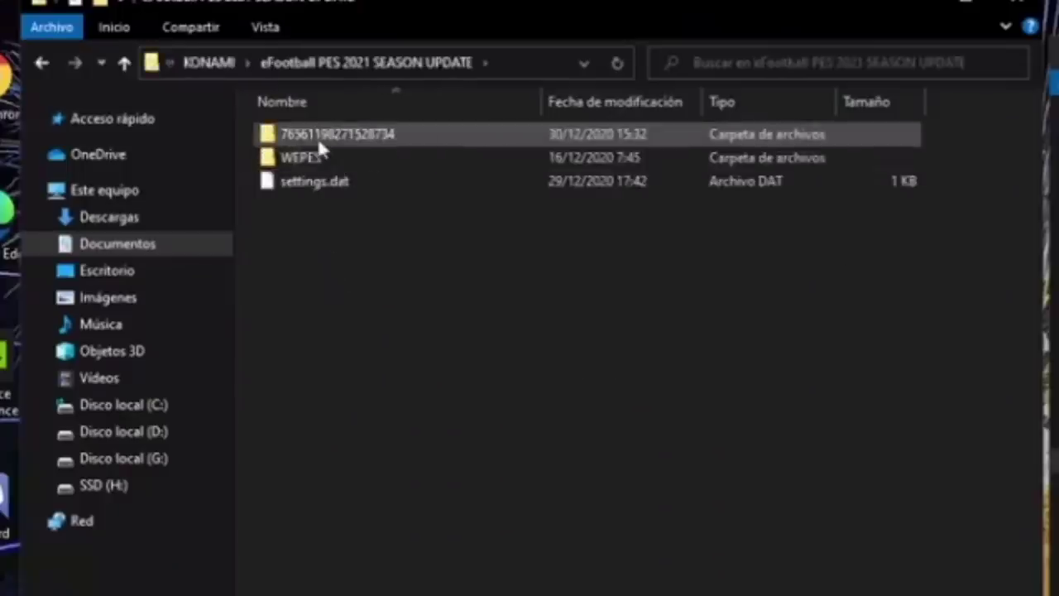
pyautogui.doubleClick(318, 139)
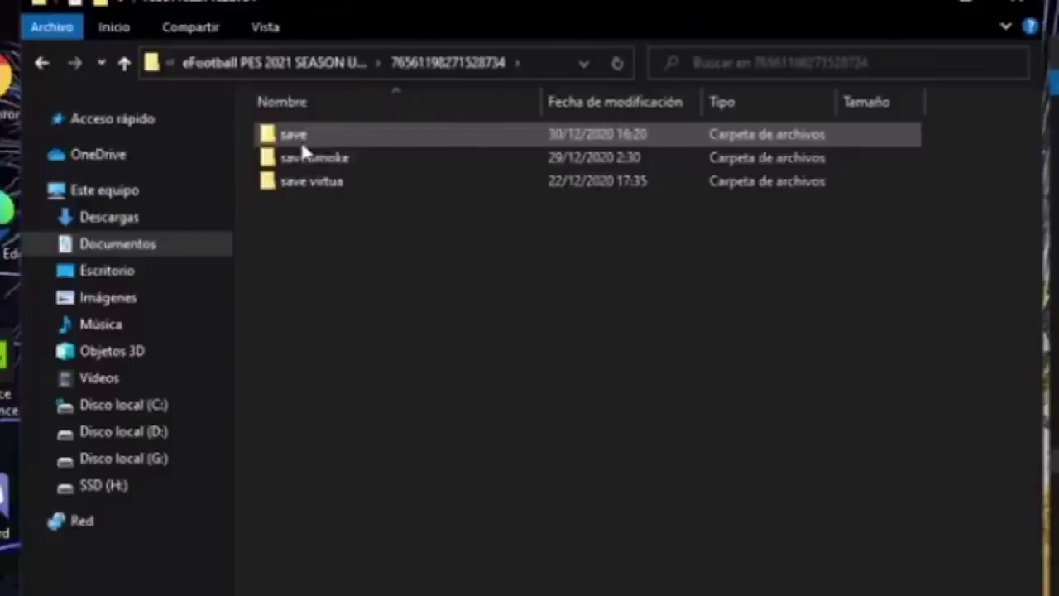
pyautogui.click(297, 144)
pyautogui.doubleClick(296, 144)
pyautogui.moveTo(551, 406); pyautogui.dragTo(771, 471)
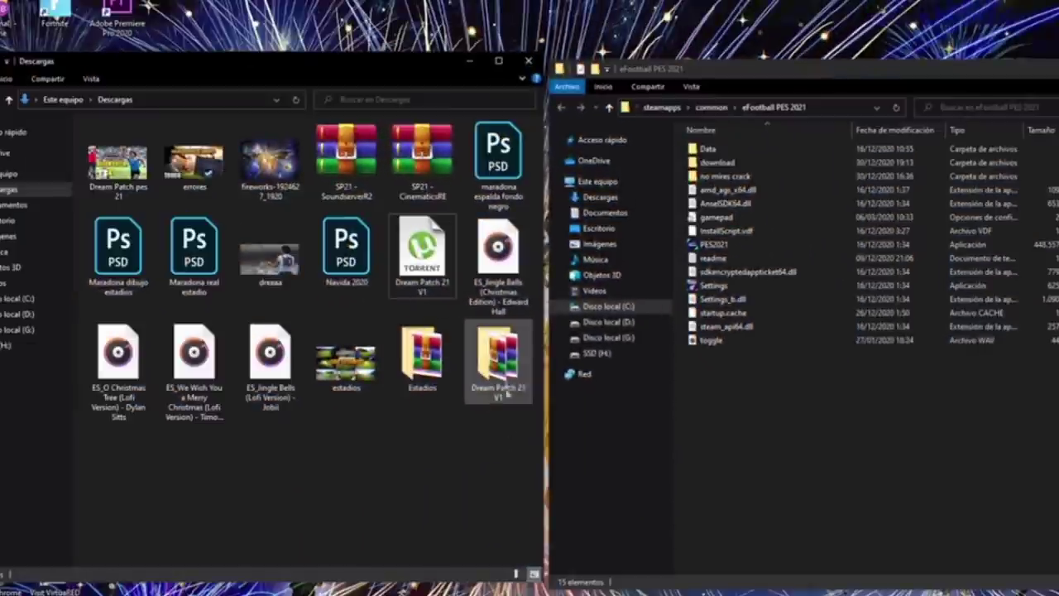
# Open the Dream Patch 21 V1 folder in Descargas and check the downloaded archive parts.
pyautogui.click(501, 368)
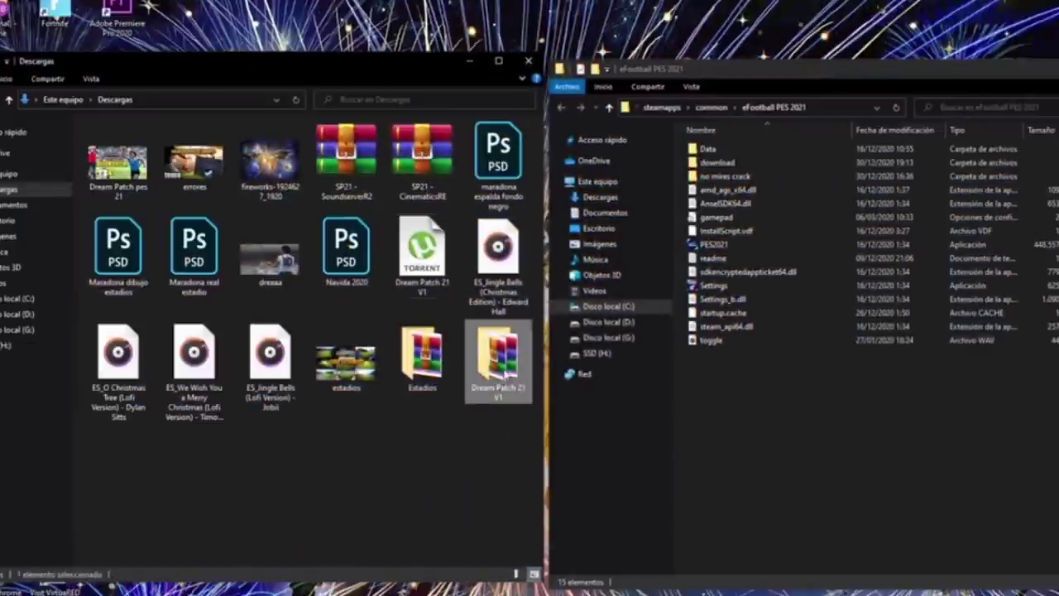
pyautogui.doubleClick(504, 370)
pyautogui.moveTo(395, 400); pyautogui.dragTo(339, 169)
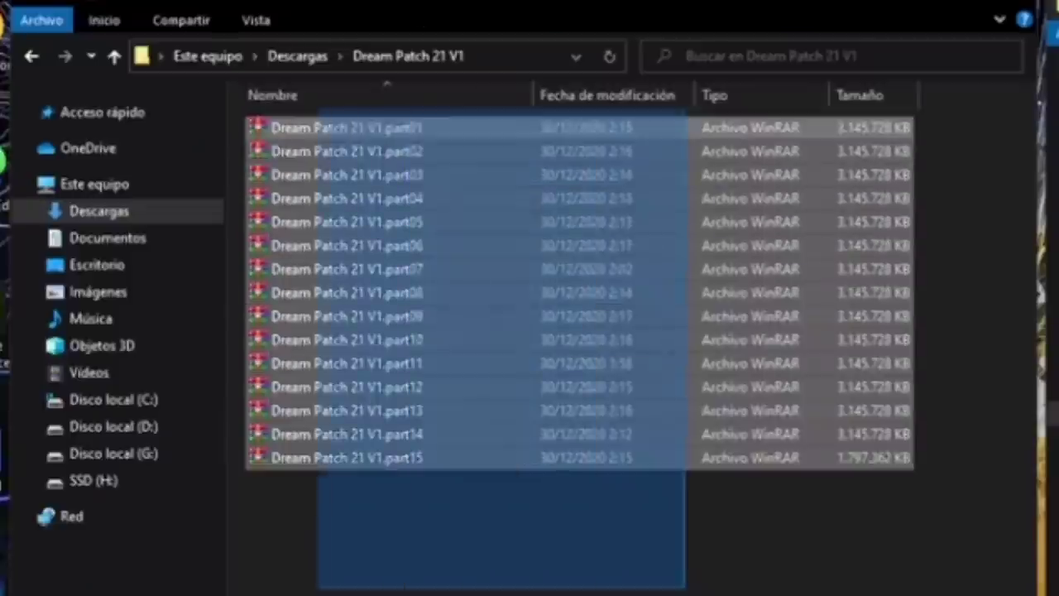
pyautogui.moveTo(587, 183); pyautogui.dragTo(844, 552)
# Open the extraction options for Dream Patch 21 V1.part01 and place the dialog clear of the game folder window.
pyautogui.click(359, 129)
pyautogui.rightClick(354, 138)
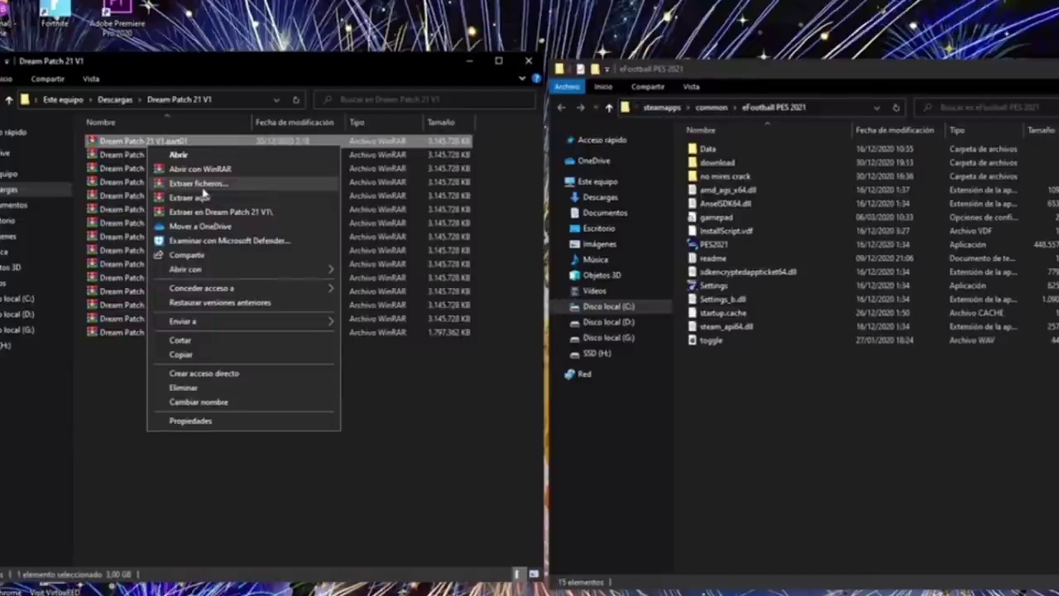
pyautogui.click(203, 185)
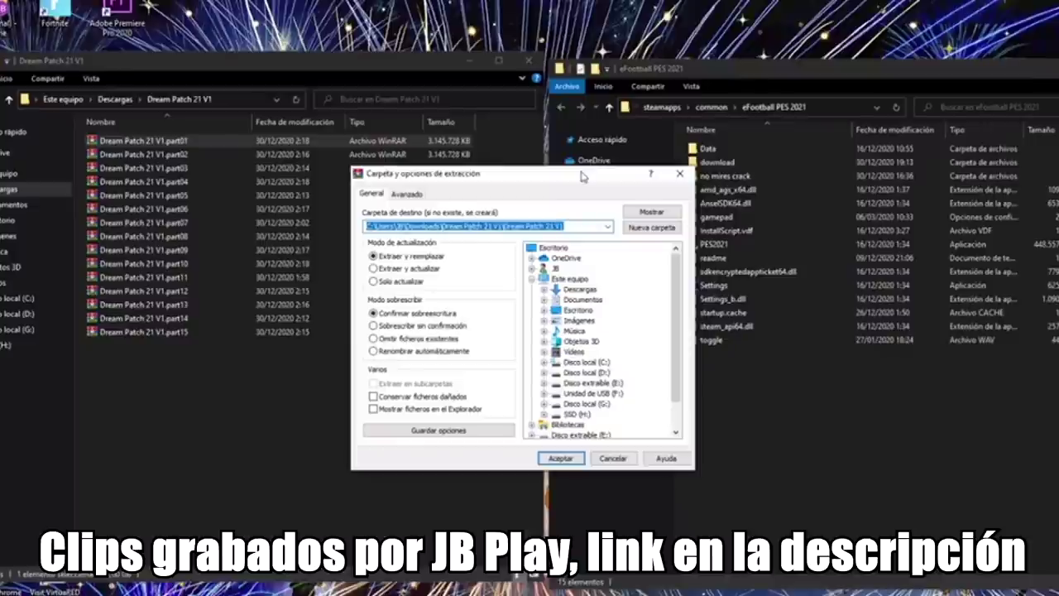
pyautogui.moveTo(581, 177); pyautogui.dragTo(420, 227)
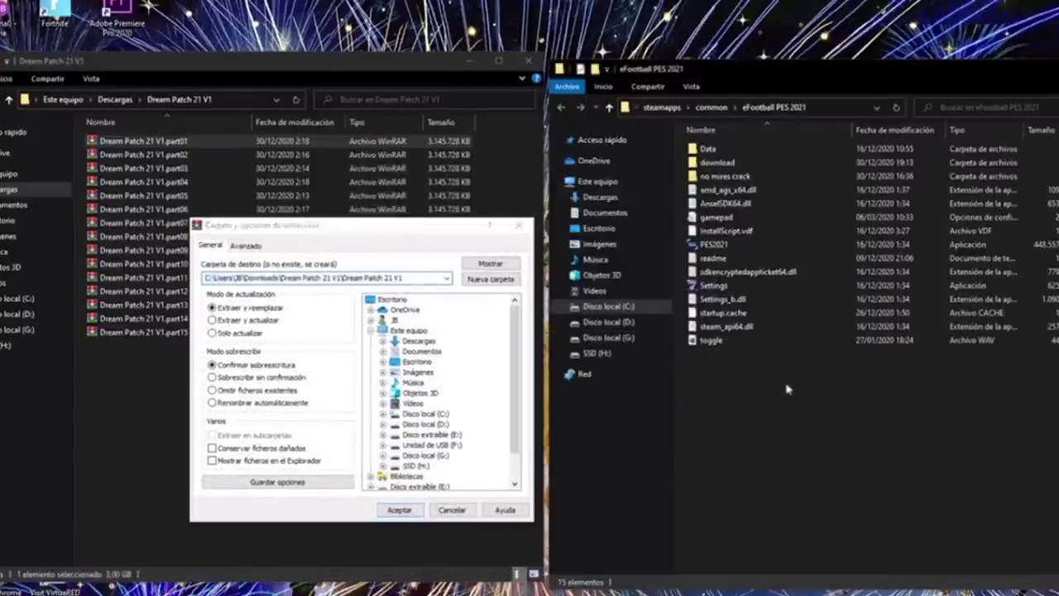
pyautogui.moveTo(799, 456); pyautogui.dragTo(977, 408)
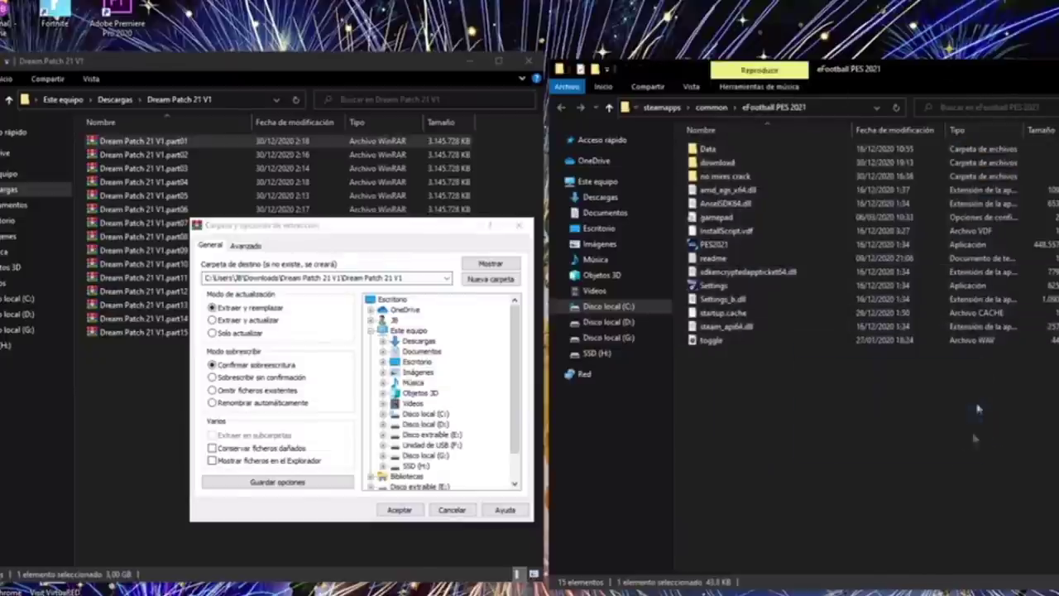
# Copy the full path of the eFootball PES 2021 game folder, repositioning its window so the whole path is visible.
pyautogui.click(810, 110)
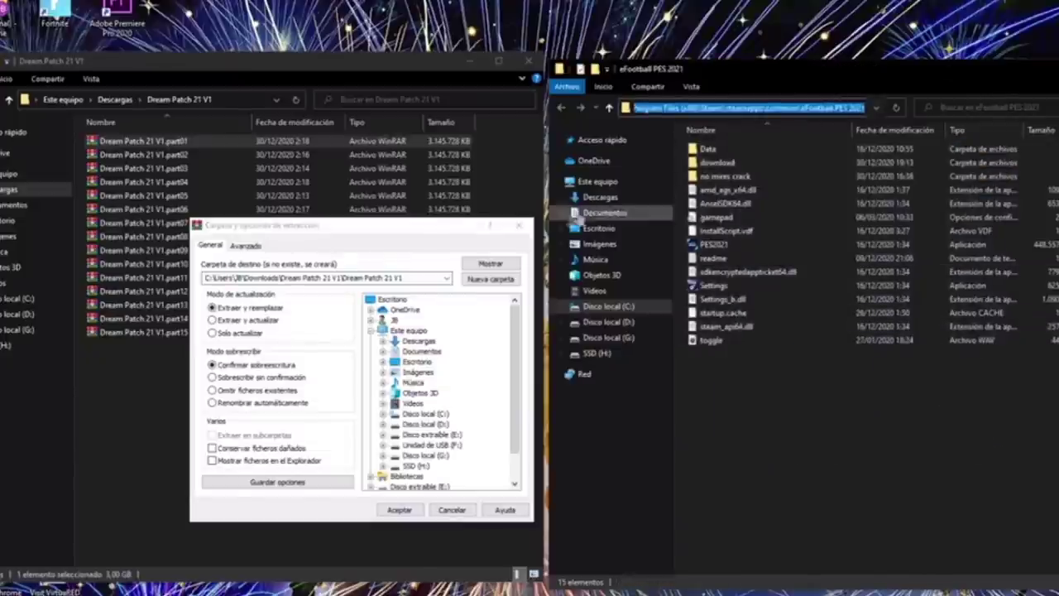
pyautogui.moveTo(546, 235); pyautogui.dragTo(489, 239)
pyautogui.moveTo(790, 108); pyautogui.dragTo(574, 108)
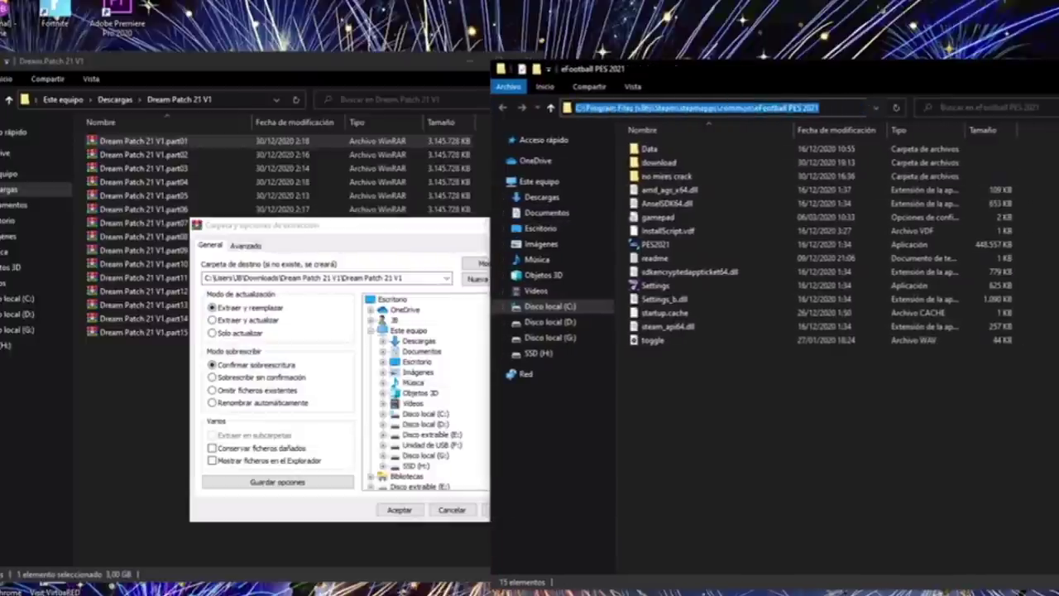
pyautogui.rightClick(732, 109)
pyautogui.click(769, 149)
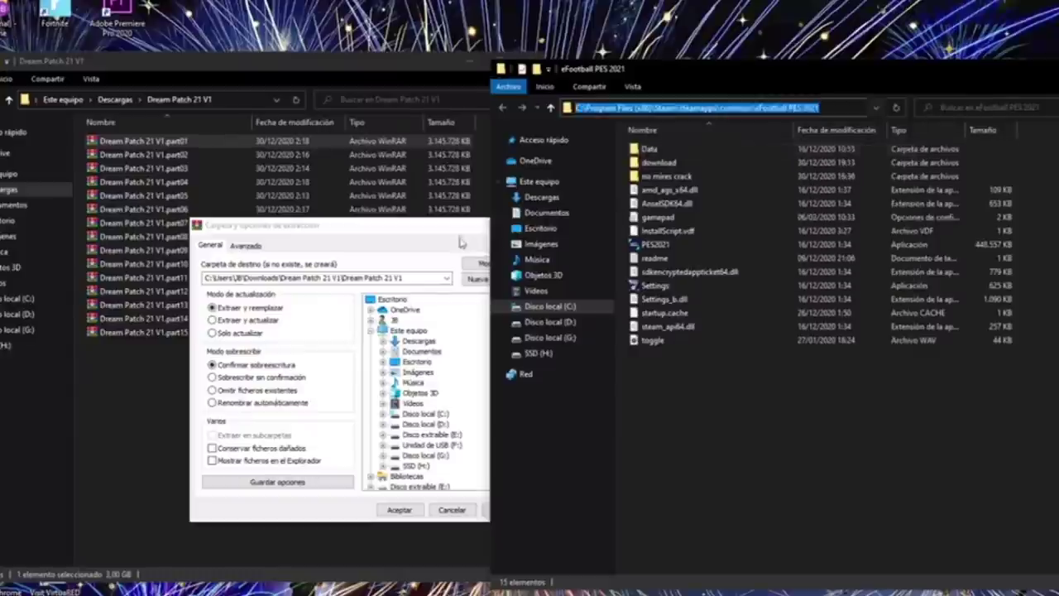
# Replace the extraction destination with the copied eFootball PES 2021 folder path and extract the Dream Patch 21 V1 archive there.
pyautogui.moveTo(265, 225); pyautogui.dragTo(231, 259)
pyautogui.click(389, 312)
pyautogui.moveTo(389, 313); pyautogui.dragTo(175, 311)
pyautogui.press('BackSpace')
pyautogui.rightClick(211, 311)
pyautogui.click(240, 362)
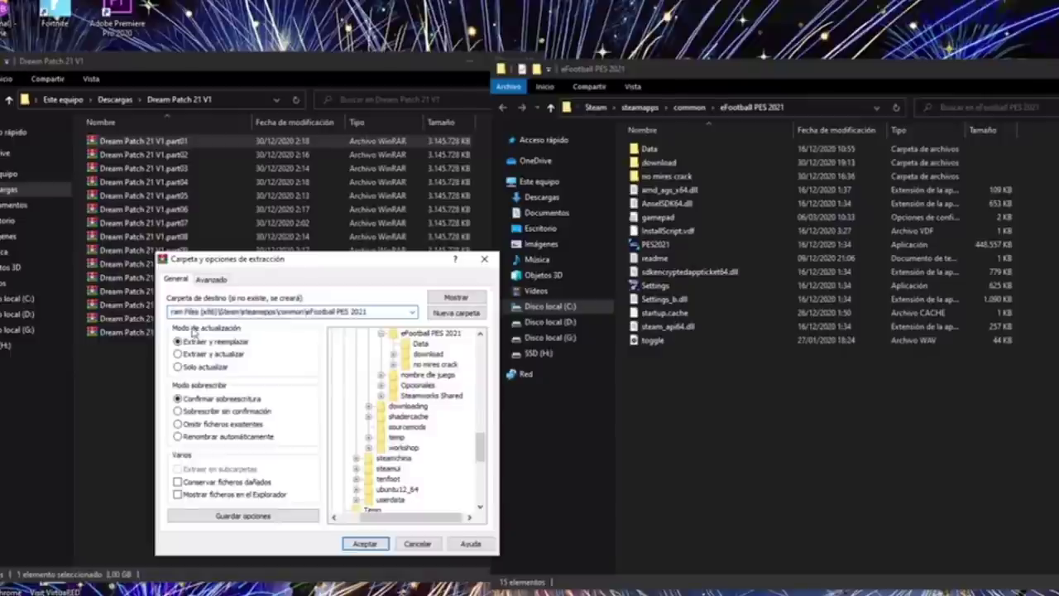
pyautogui.click(365, 543)
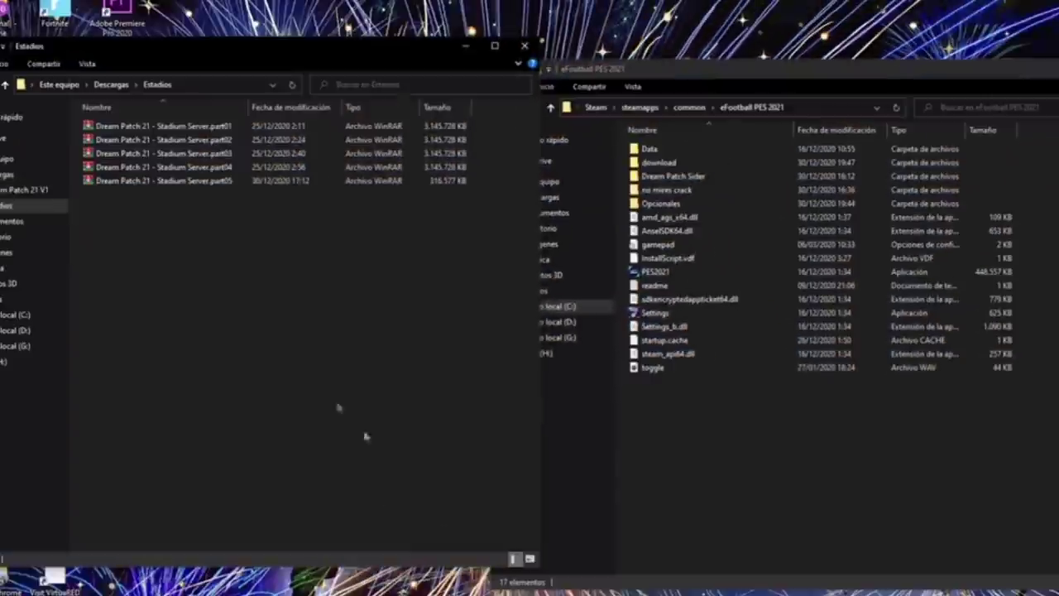
# Make room beside the game folder window and open the extraction options for Dream Patch 21 - Stadium Server.part01 in Estadios.
pyautogui.moveTo(356, 387); pyautogui.dragTo(174, 100)
pyautogui.rightClick(131, 168)
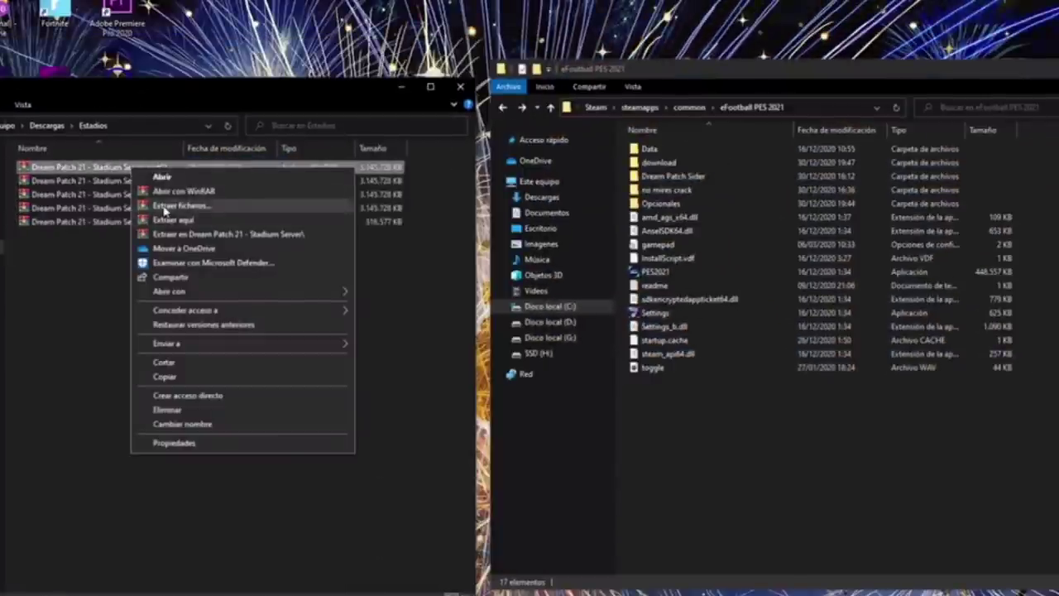
pyautogui.click(165, 206)
# Copy the eFootball PES 2021 folder path, use it as the extraction destination, and extract the Stadium Server archive there.
pyautogui.click(703, 108)
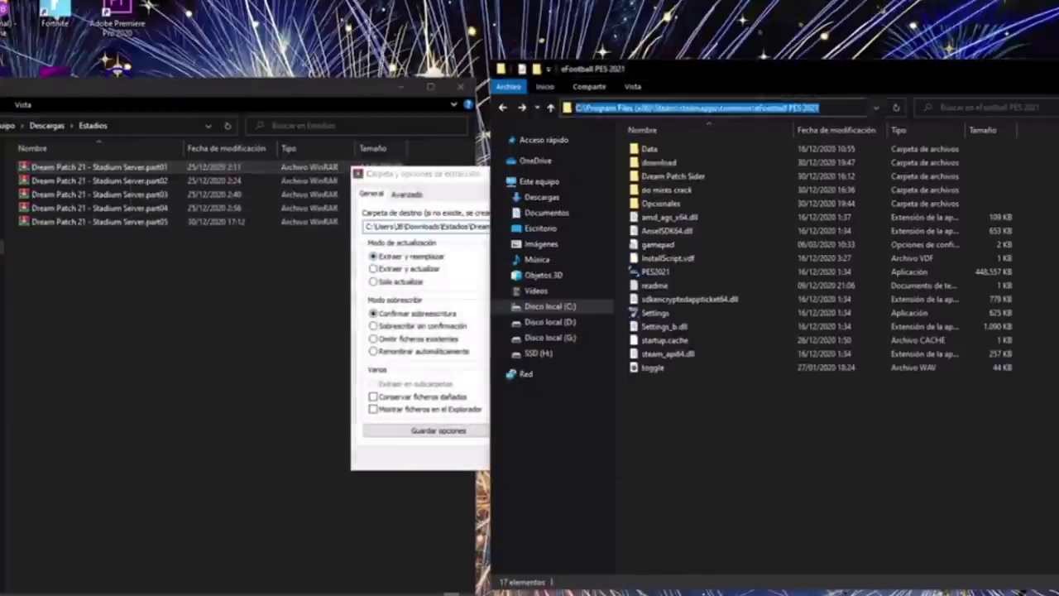
pyautogui.rightClick(622, 109)
pyautogui.click(658, 148)
pyautogui.click(439, 189)
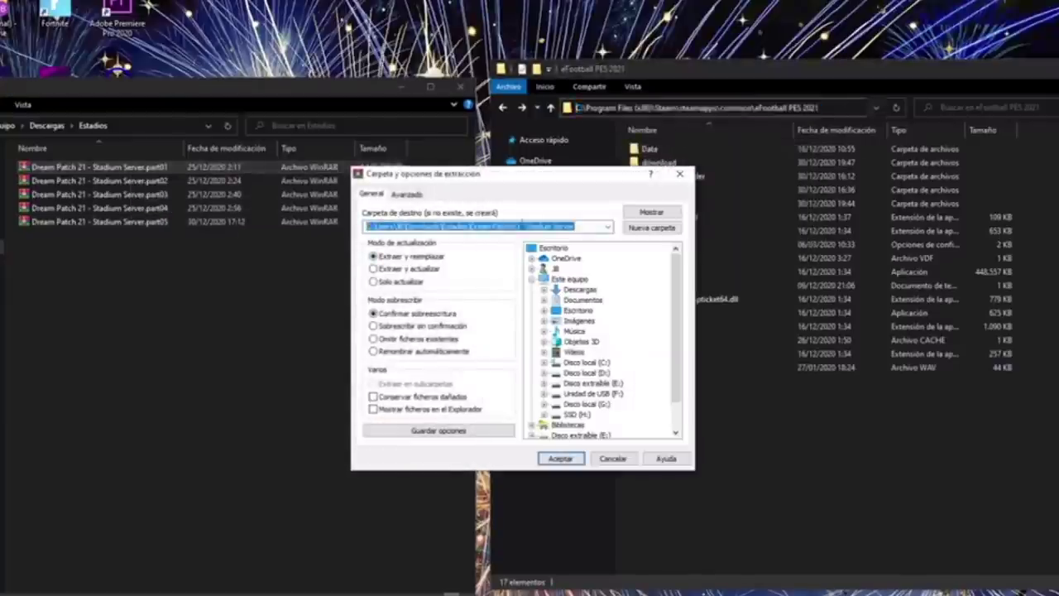
pyautogui.hotkey('ctrl', 'v')
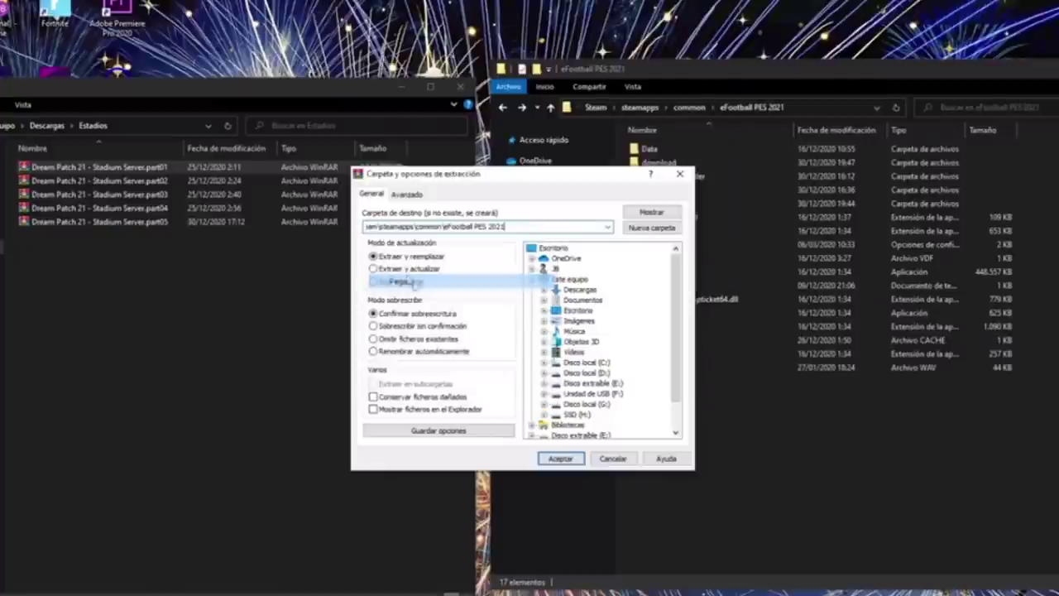
pyautogui.click(579, 461)
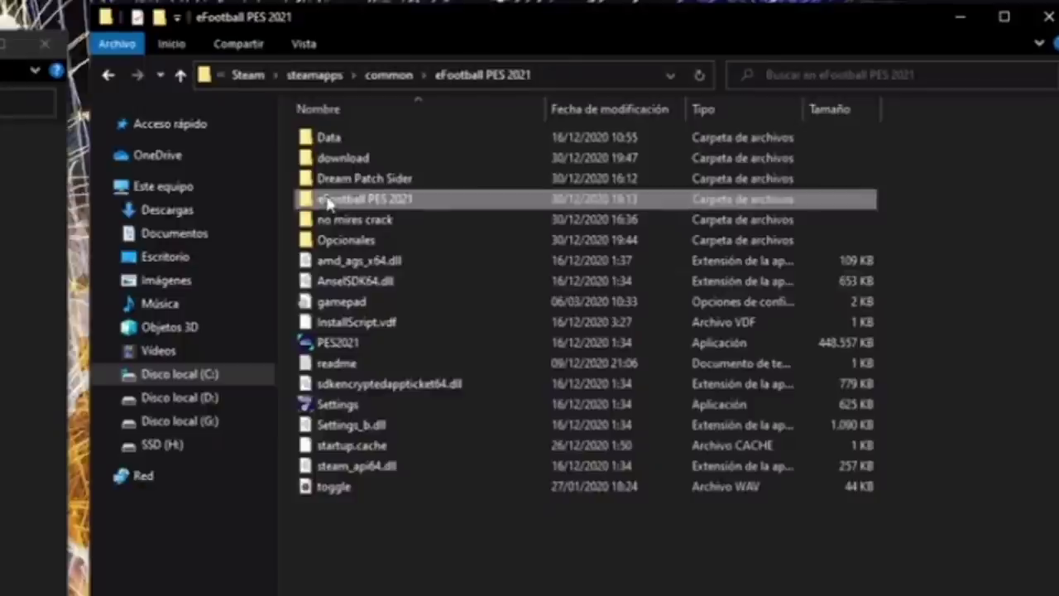
# Move the Dream Patch Sider folder from the nested eFootball PES 2021 folder up into the main game folder.
pyautogui.doubleClick(359, 202)
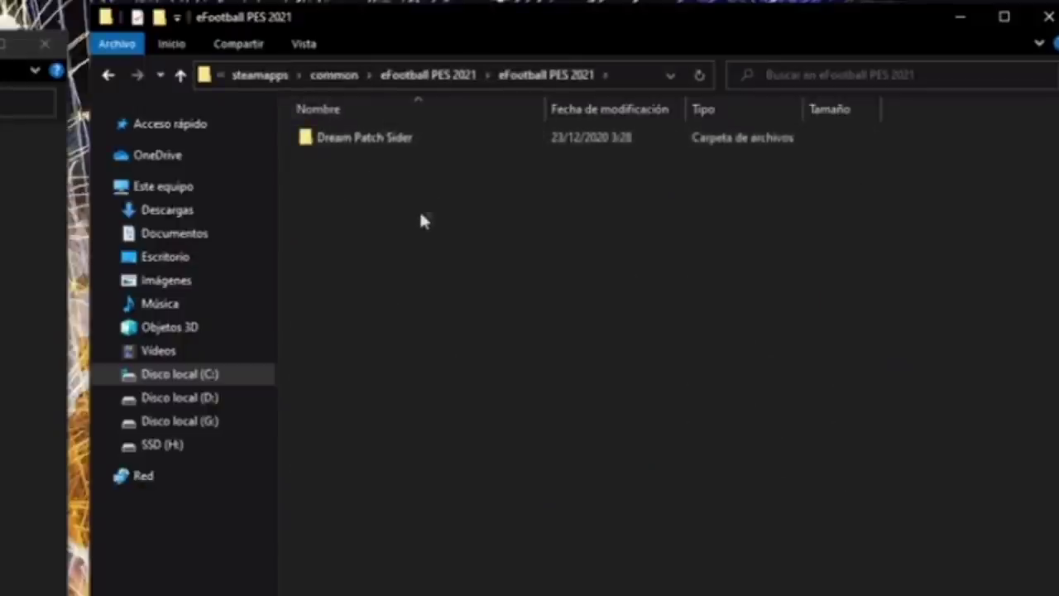
pyautogui.click(346, 141)
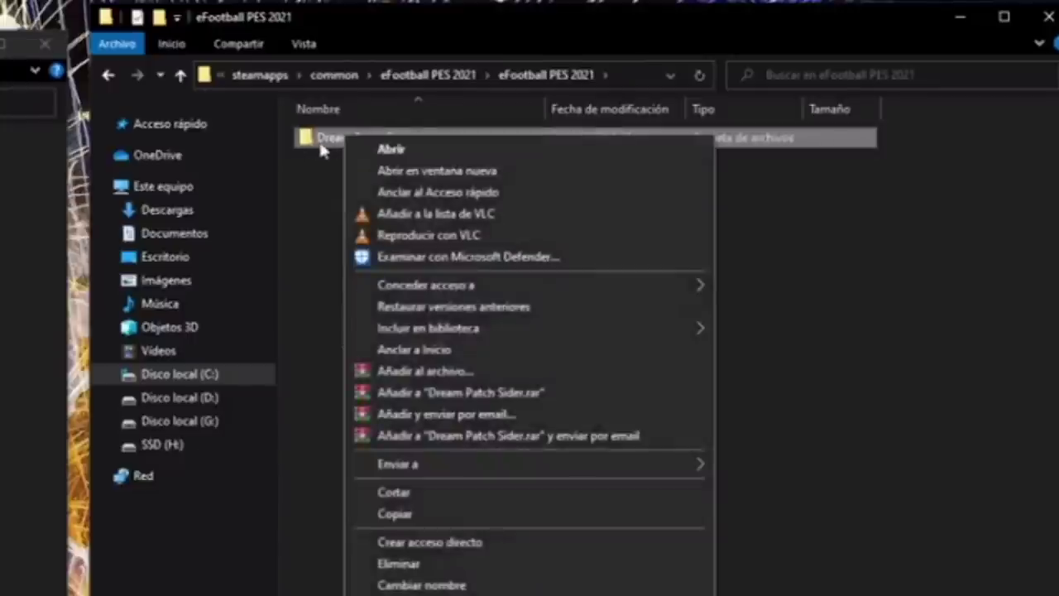
pyautogui.click(431, 491)
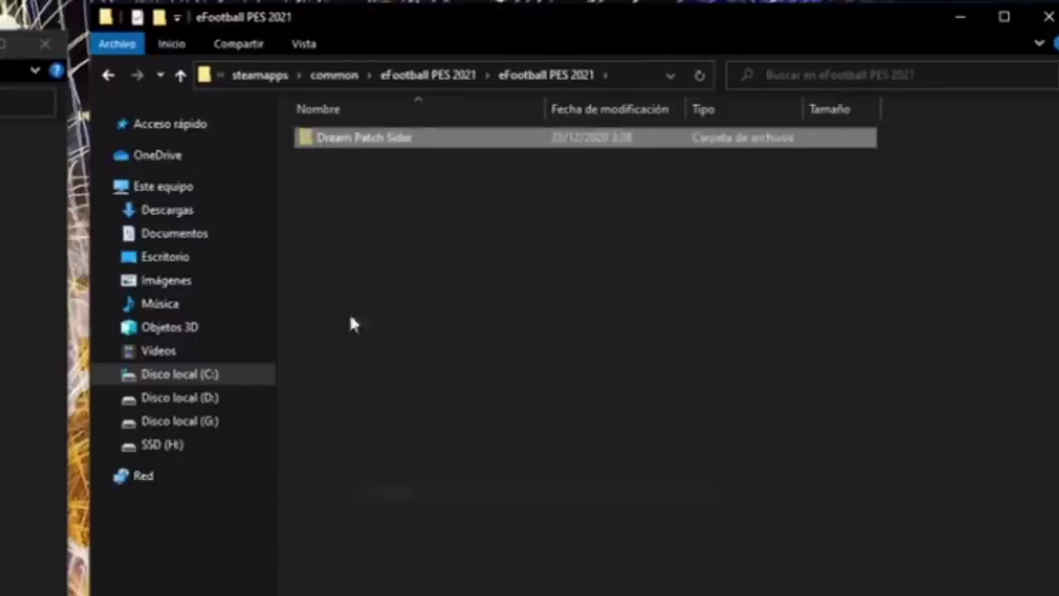
pyautogui.click(108, 75)
pyautogui.hotkey('ctrl', 'v')
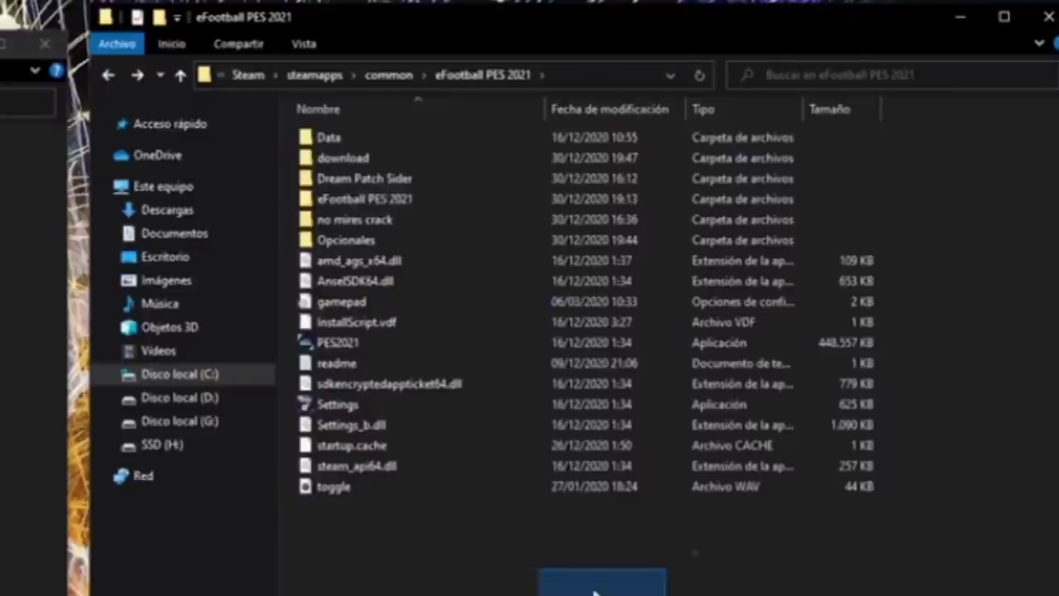
pyautogui.rightClick(543, 437)
pyautogui.click(569, 529)
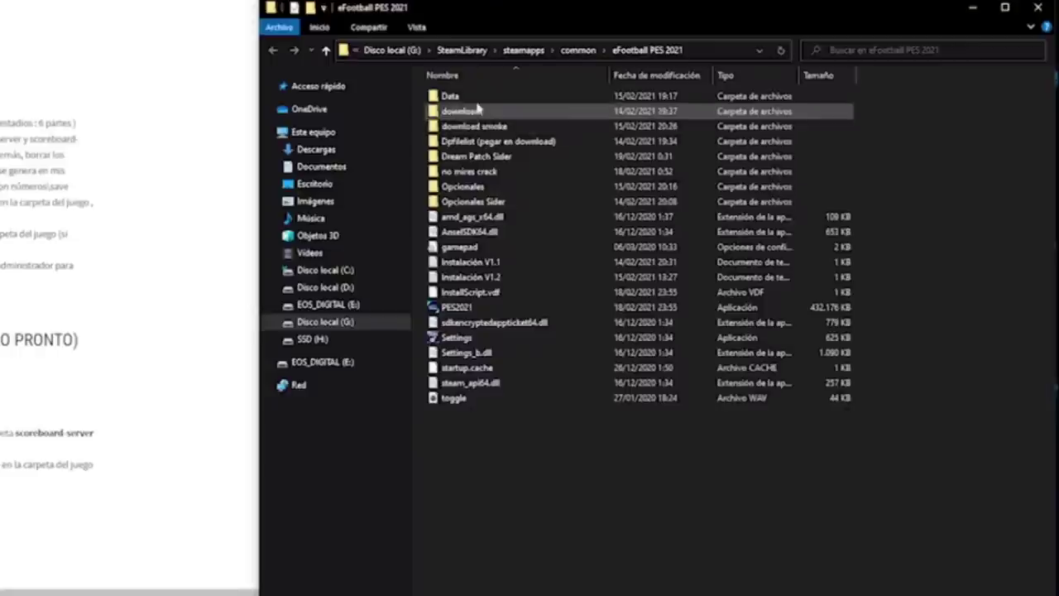
# Open the content folder inside Dream Patch Sider and locate the Scoreboard-server and kit-server folders.
pyautogui.doubleClick(455, 158)
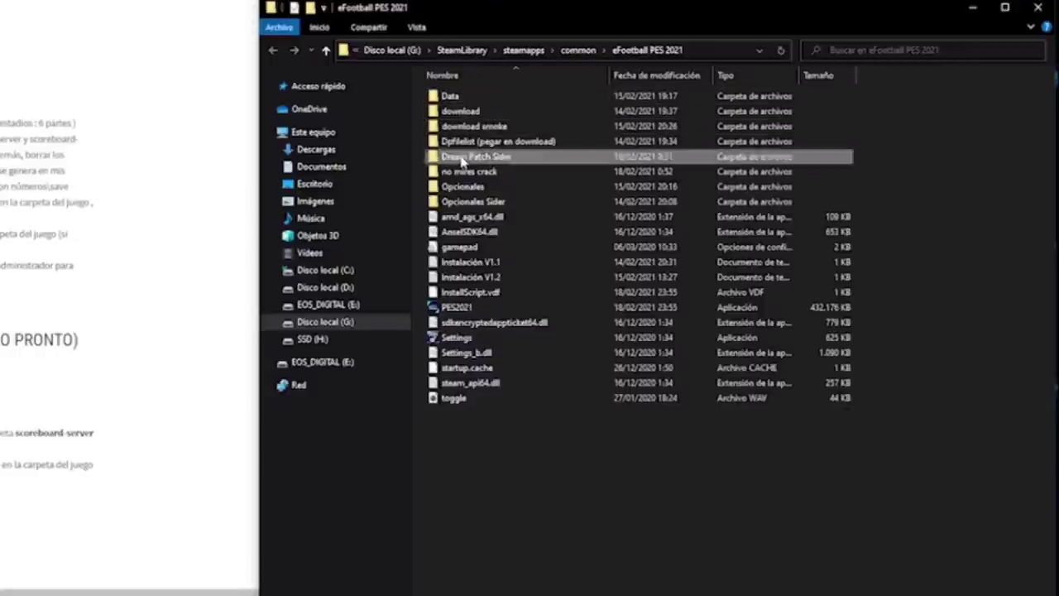
pyautogui.doubleClick(462, 98)
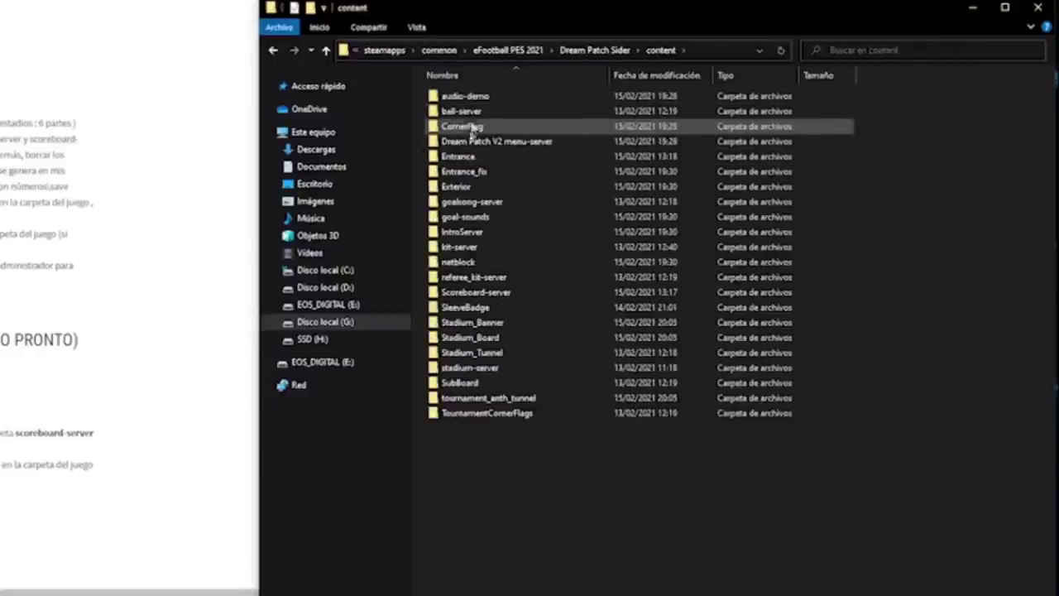
pyautogui.click(487, 294)
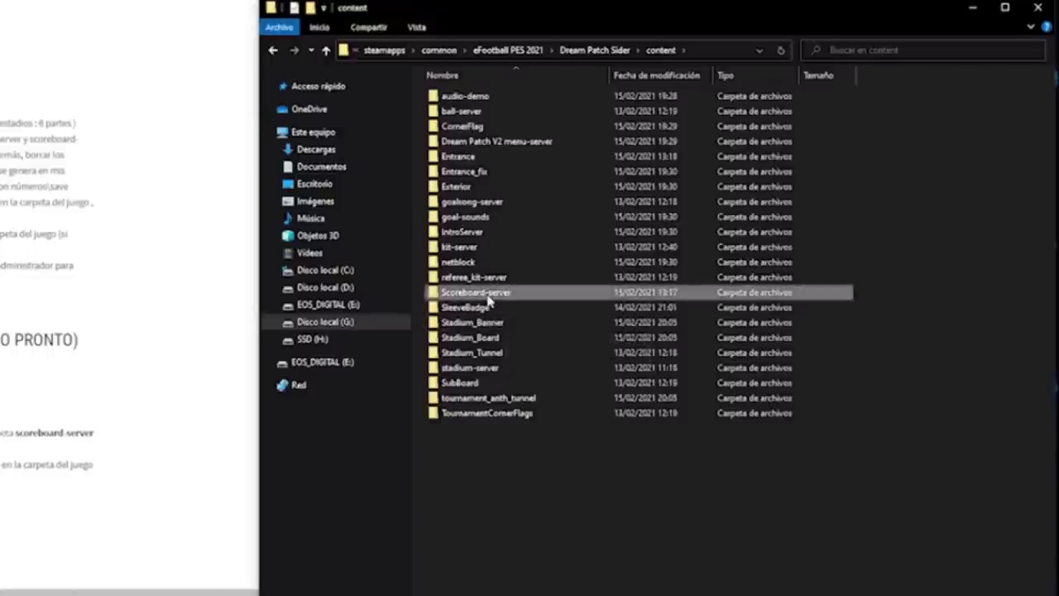
pyautogui.rightClick(470, 249)
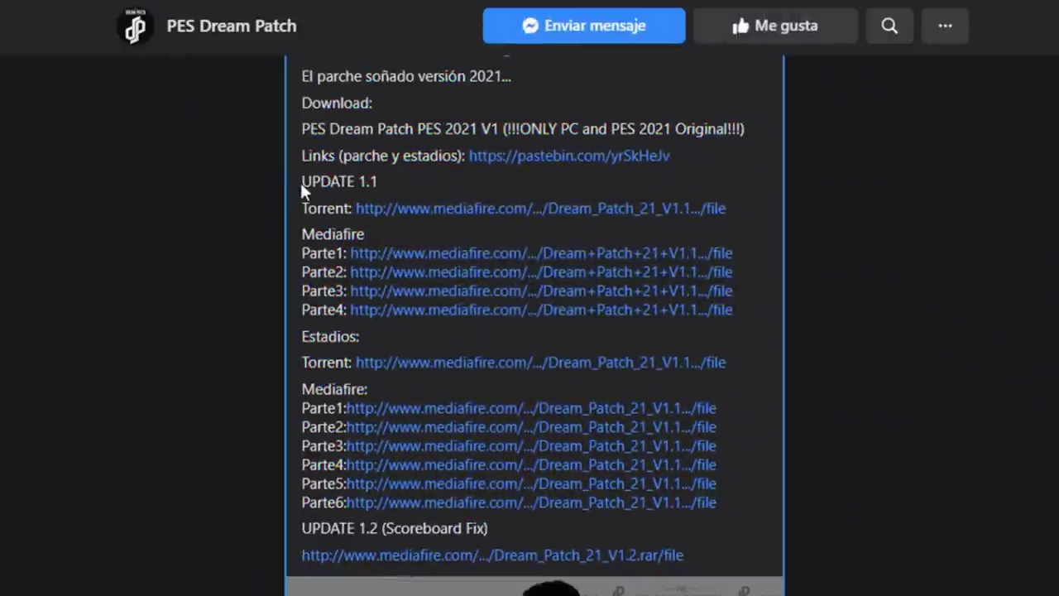
# Review the PES Dream Patch post's download links for Update 1.1, its Estadios parts, and Update 1.2 (Scoreboard Fix).
pyautogui.moveTo(300, 181); pyautogui.dragTo(738, 501)
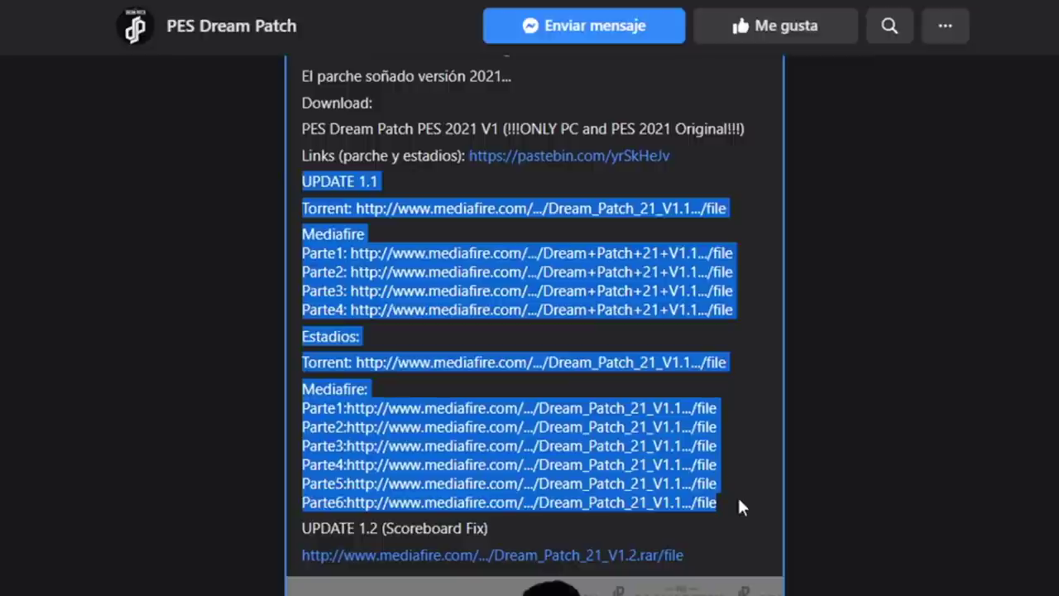
pyautogui.click(319, 232)
pyautogui.moveTo(312, 182); pyautogui.dragTo(747, 321)
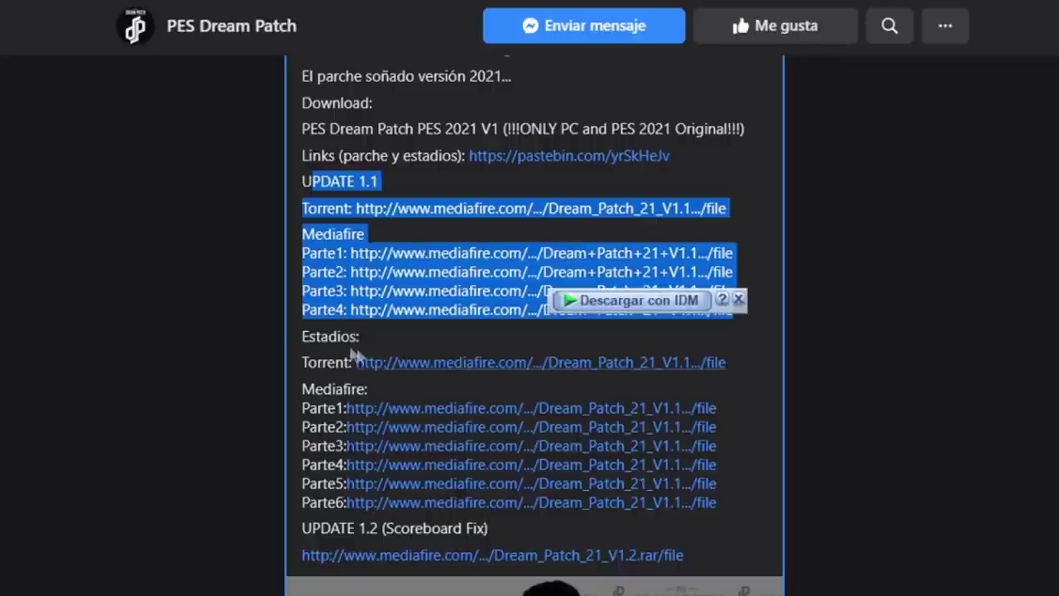
pyautogui.moveTo(303, 336); pyautogui.dragTo(718, 501)
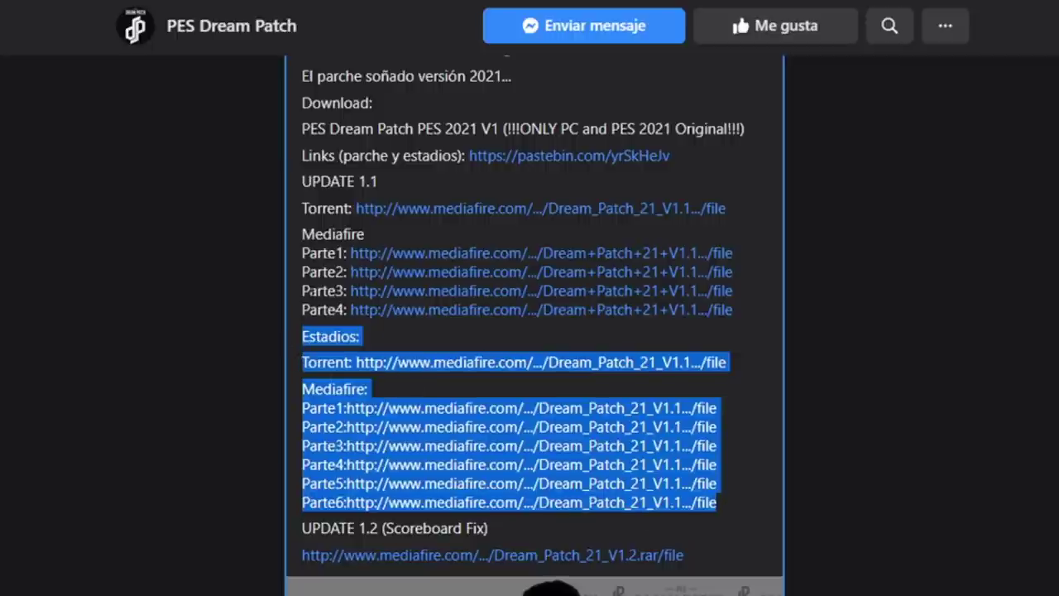
pyautogui.click(331, 361)
pyautogui.moveTo(303, 527); pyautogui.dragTo(685, 550)
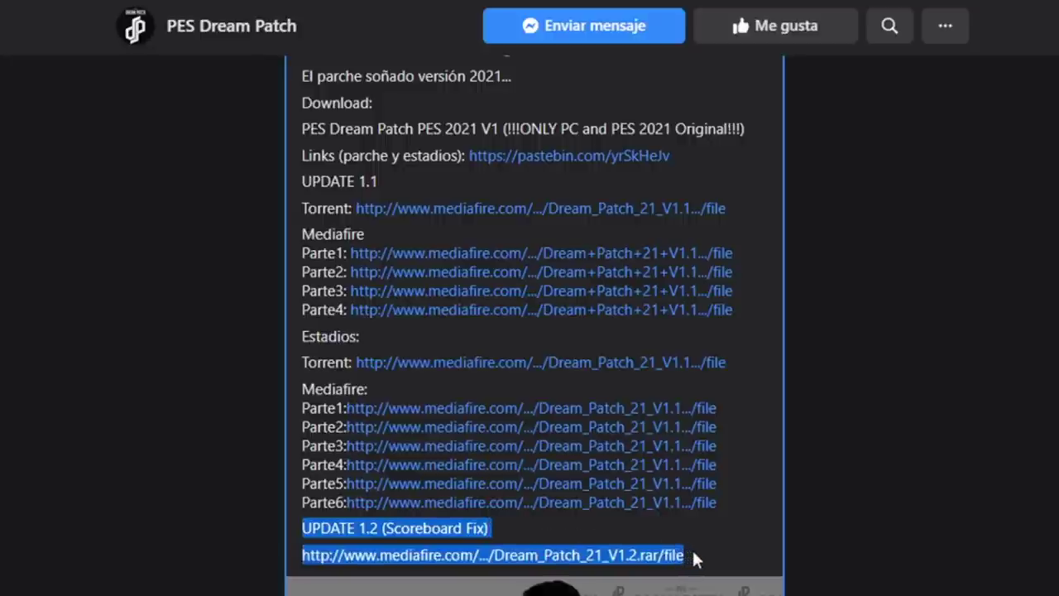
pyautogui.click(303, 232)
pyautogui.moveTo(302, 175); pyautogui.dragTo(435, 229)
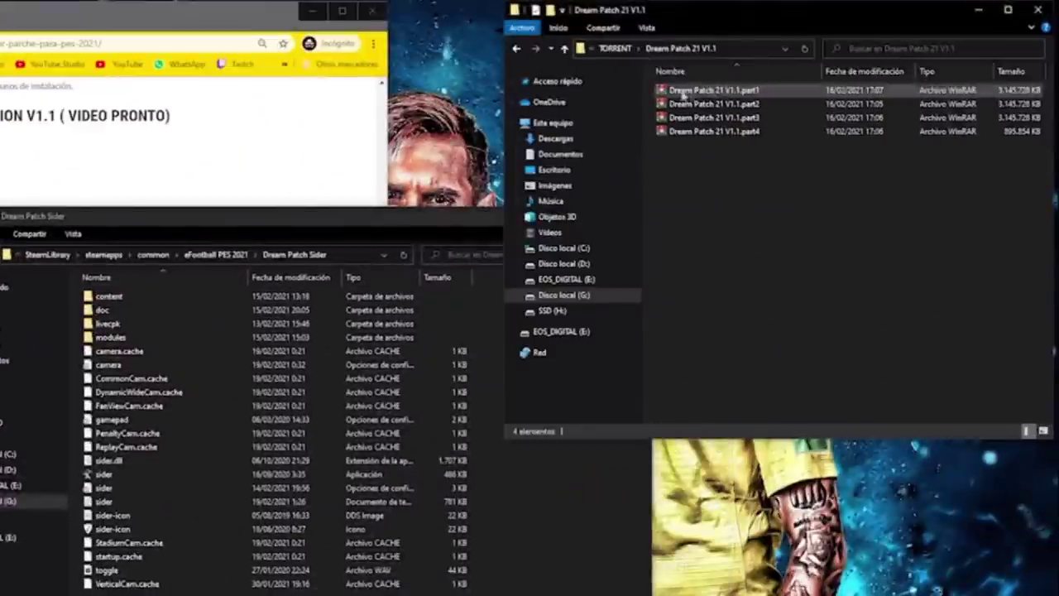
# Open the extraction options for Dream Patch 21 V1.1.part1 and copy the path of the eFootball PES 2021 game folder.
pyautogui.rightClick(683, 96)
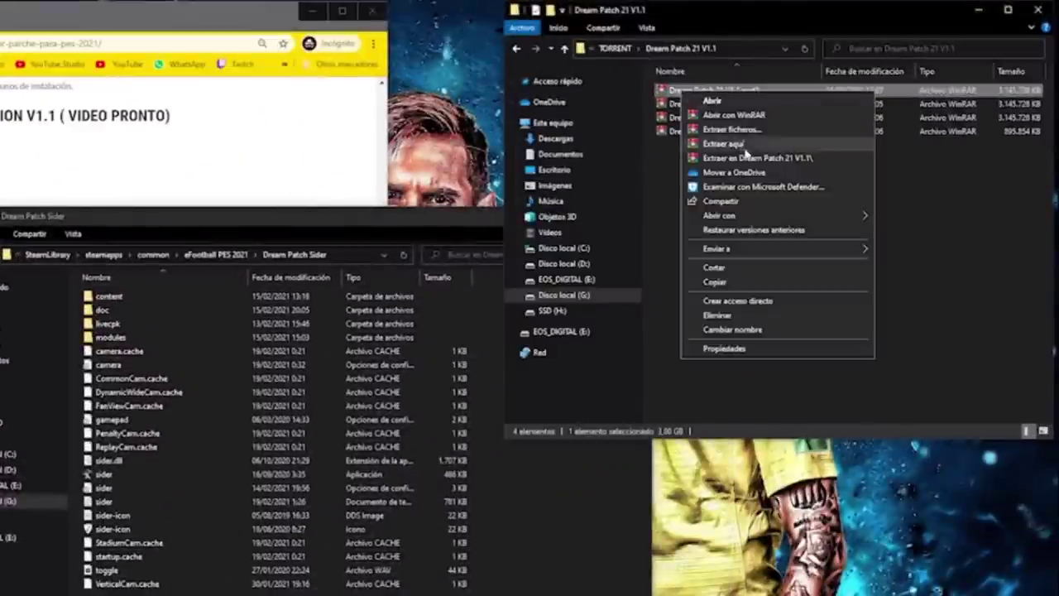
pyautogui.click(740, 126)
pyautogui.click(217, 254)
pyautogui.click(315, 254)
pyautogui.hotkey('ctrl', 'c')
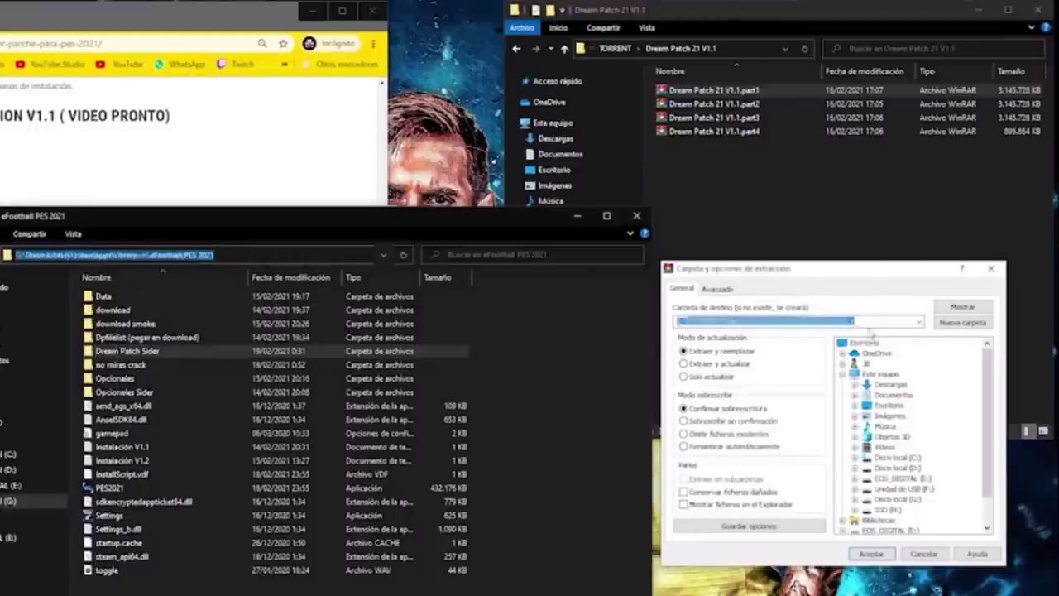
# Set the extraction destination to the copied eFootball PES 2021 path and extract Dream Patch 21 V1.1, replacing all existing files.
pyautogui.click(794, 321)
pyautogui.hotkey('ctrl', 'v')
pyautogui.click(870, 552)
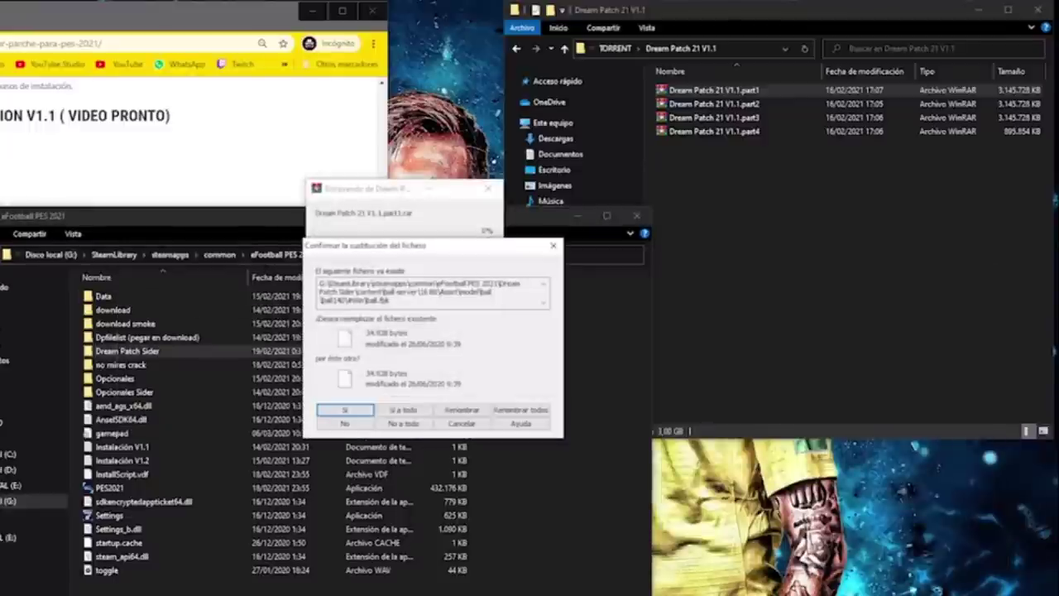
pyautogui.click(402, 409)
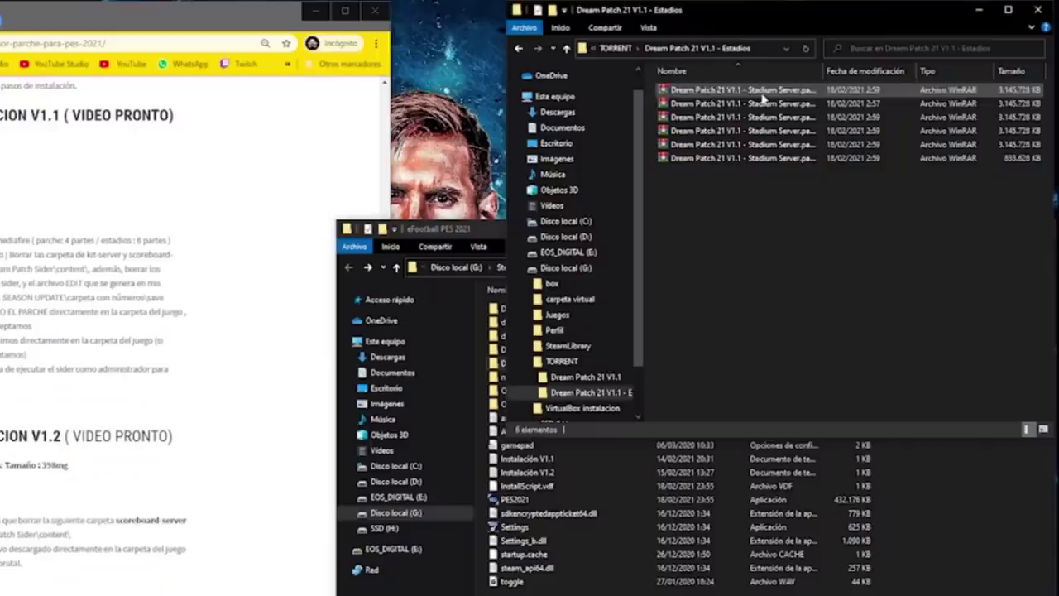
# Open the extraction options for the first Dream Patch 21 V1.1 - Stadium Server part and copy the eFootball PES 2021 folder path.
pyautogui.click(728, 94)
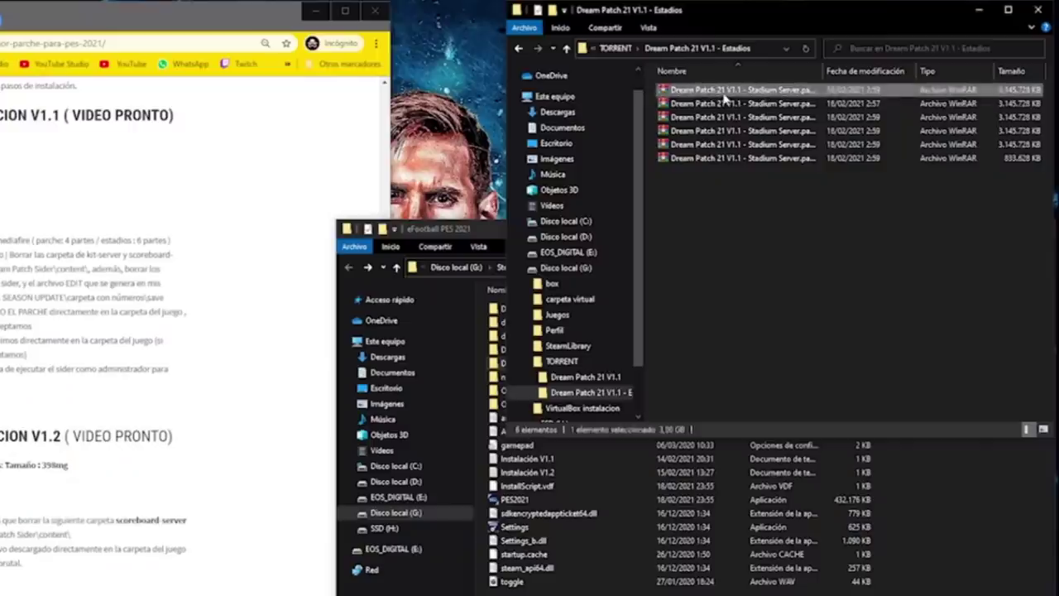
pyautogui.rightClick(723, 96)
pyautogui.click(769, 133)
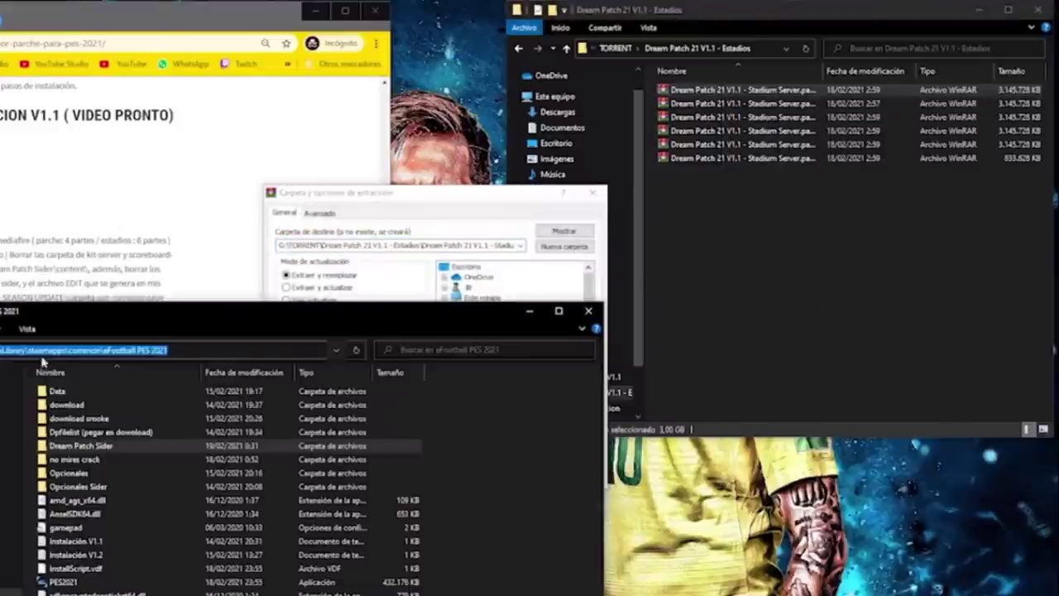
pyautogui.rightClick(42, 352)
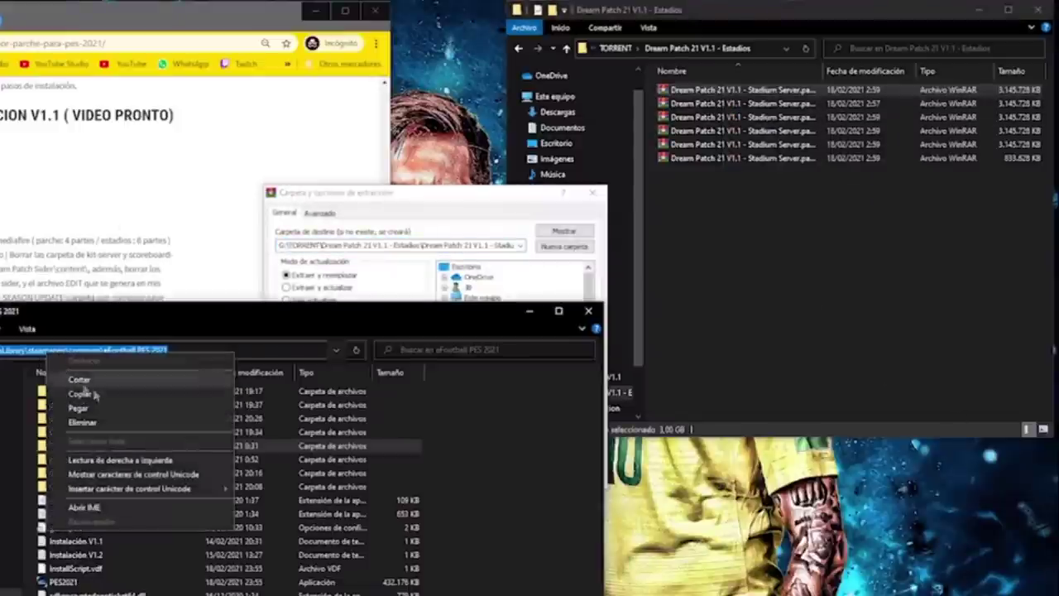
pyautogui.click(76, 393)
# Replace the destination with the copied game folder path and extract the V1.1 Stadium Server there, overwriting all existing files.
pyautogui.click(485, 243)
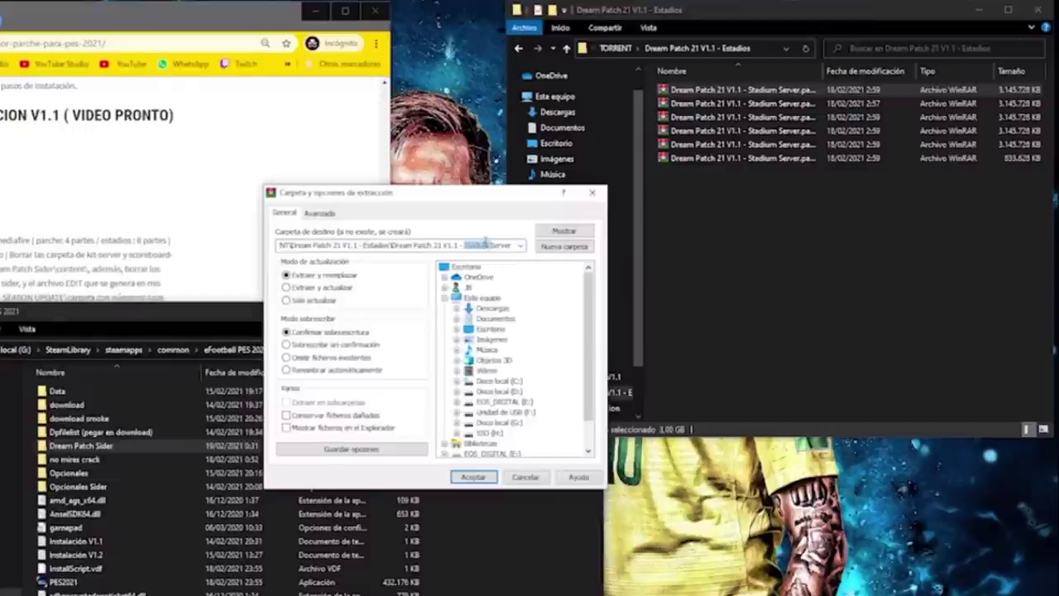
pyautogui.hotkey('ctrl', 'a')
pyautogui.press('BackSpace')
pyautogui.rightClick(289, 244)
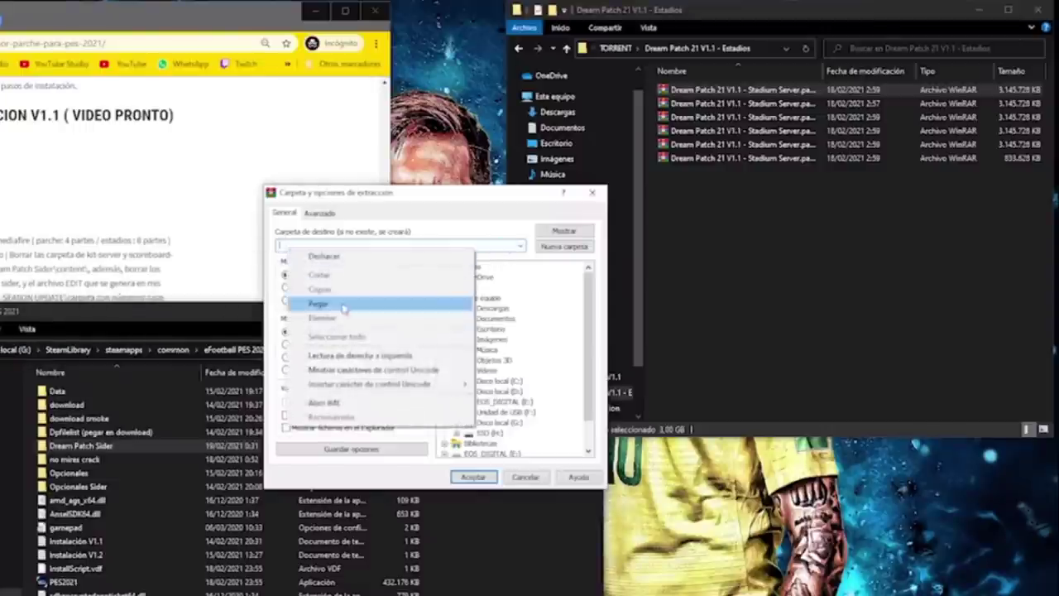
pyautogui.click(314, 300)
pyautogui.click(471, 477)
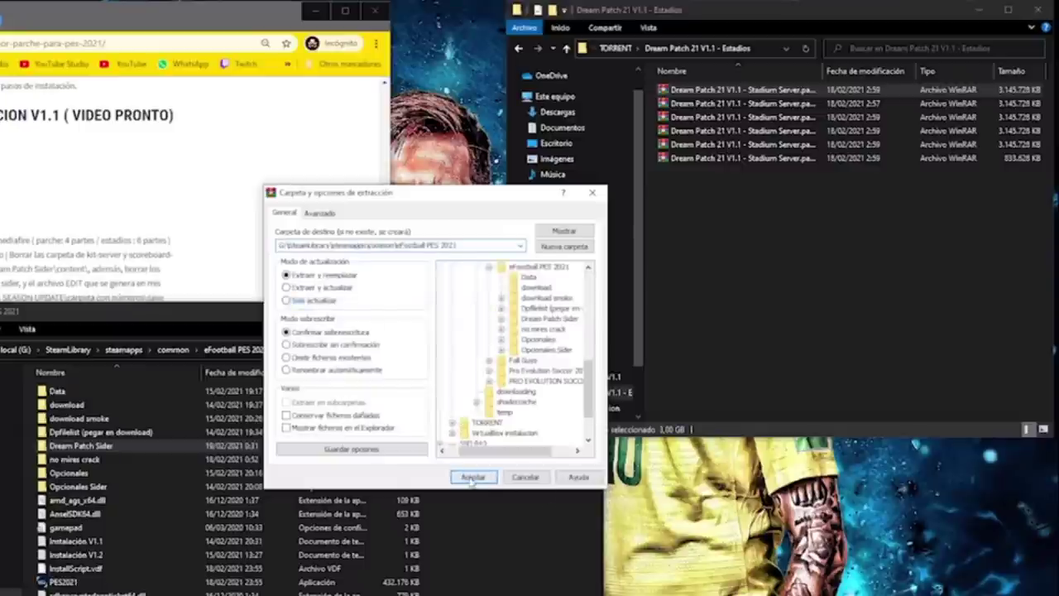
pyautogui.click(471, 478)
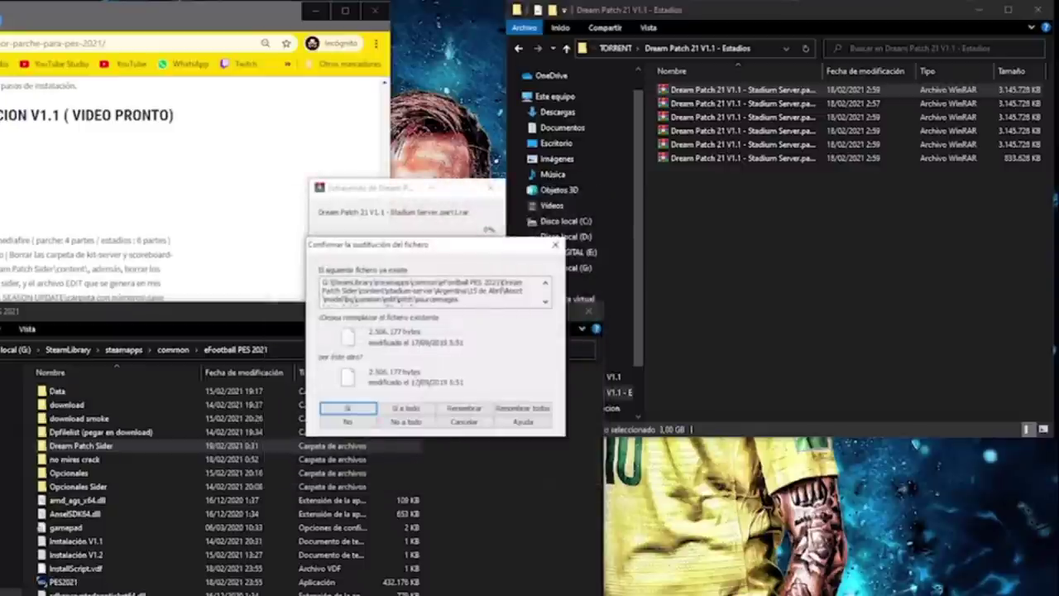
pyautogui.click(405, 410)
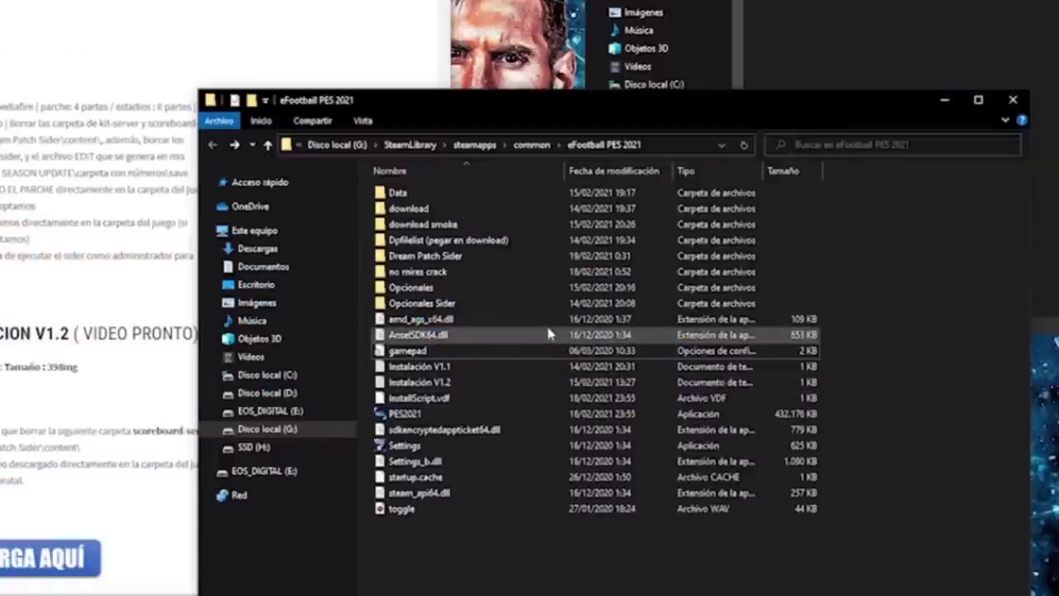
# Delete the Scoreboard-server folder from the content folder inside Dream Patch Sider.
pyautogui.doubleClick(422, 256)
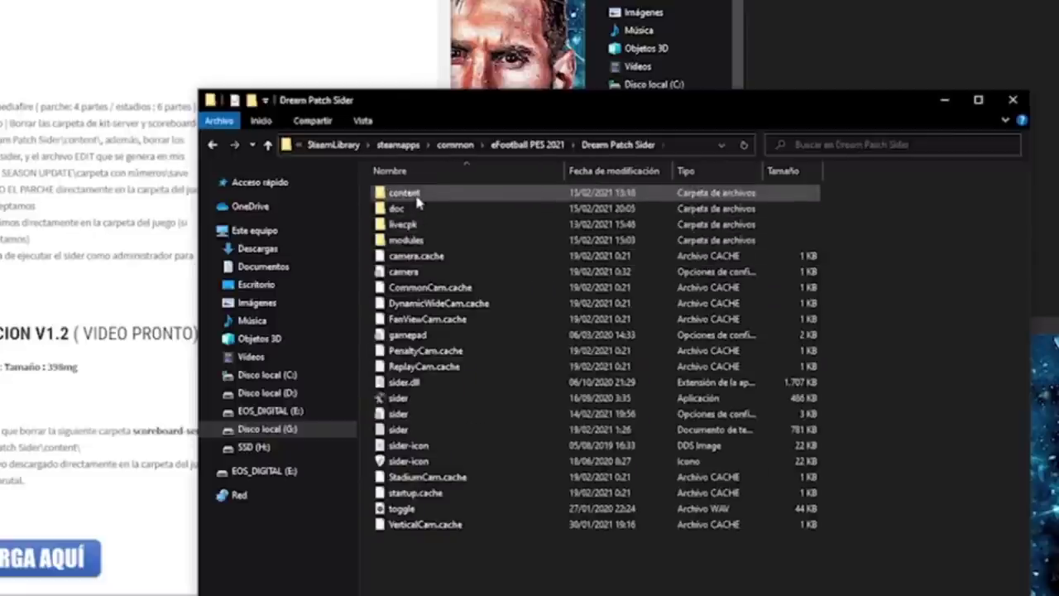
pyautogui.doubleClick(417, 197)
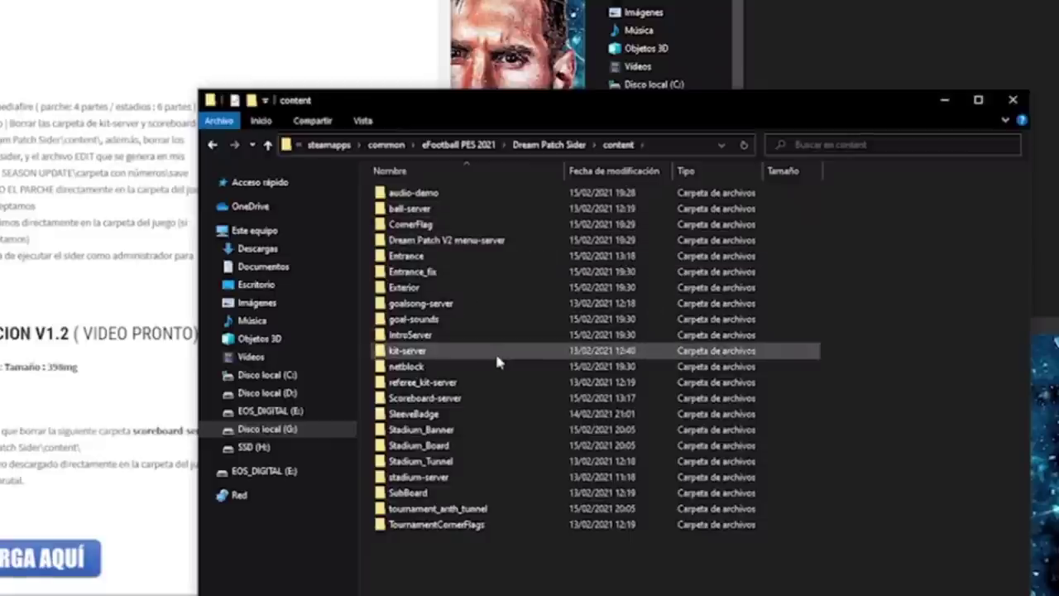
pyautogui.click(418, 399)
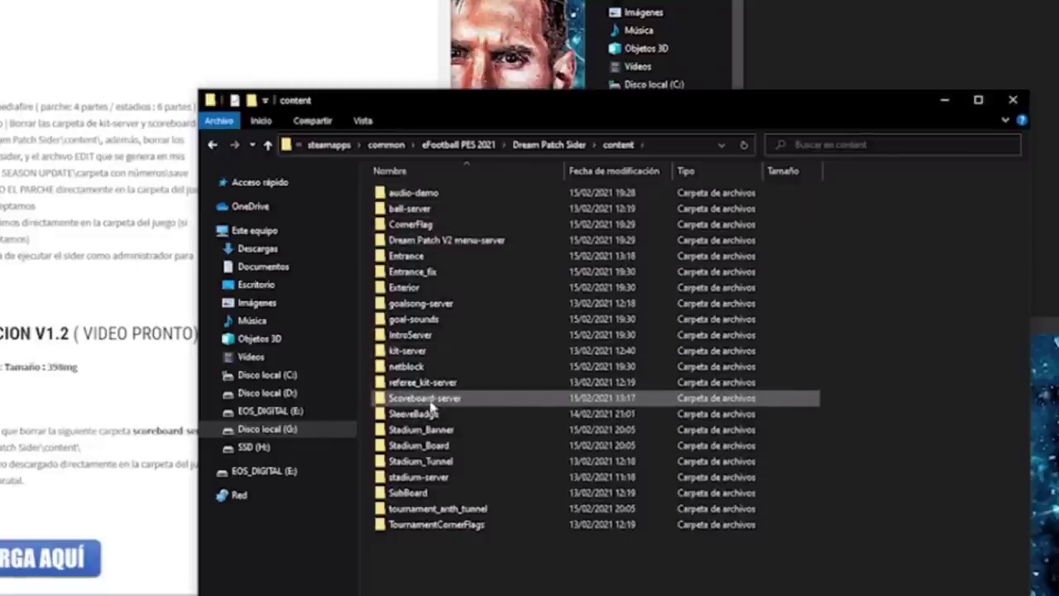
pyautogui.rightClick(406, 404)
pyautogui.click(437, 349)
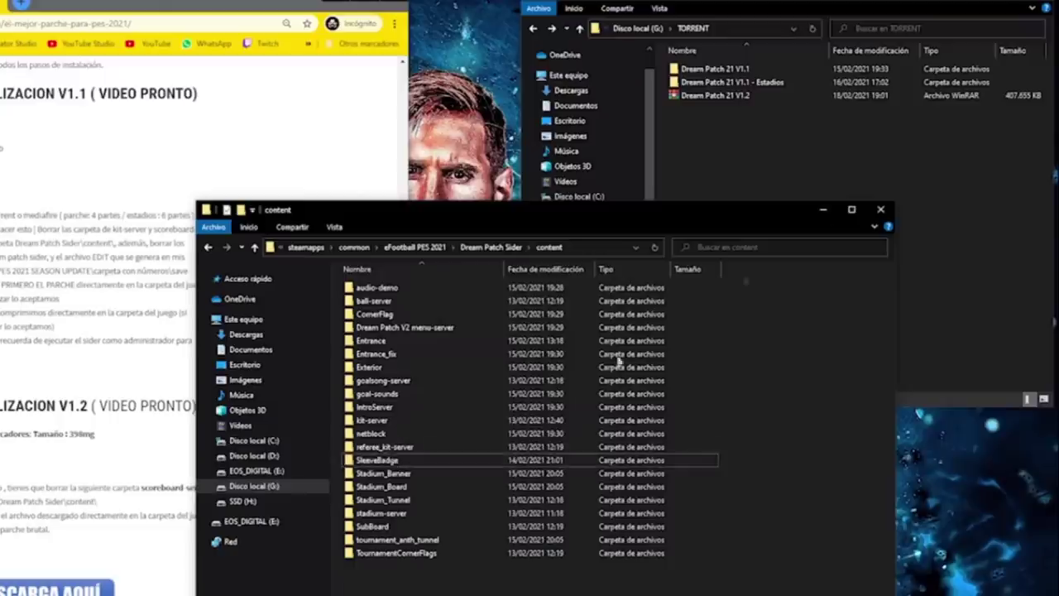
# Open the extraction options for Dream Patch 21 V1.2, clear its destination and copy the eFootball PES 2021 folder path.
pyautogui.click(725, 95)
pyautogui.rightClick(725, 95)
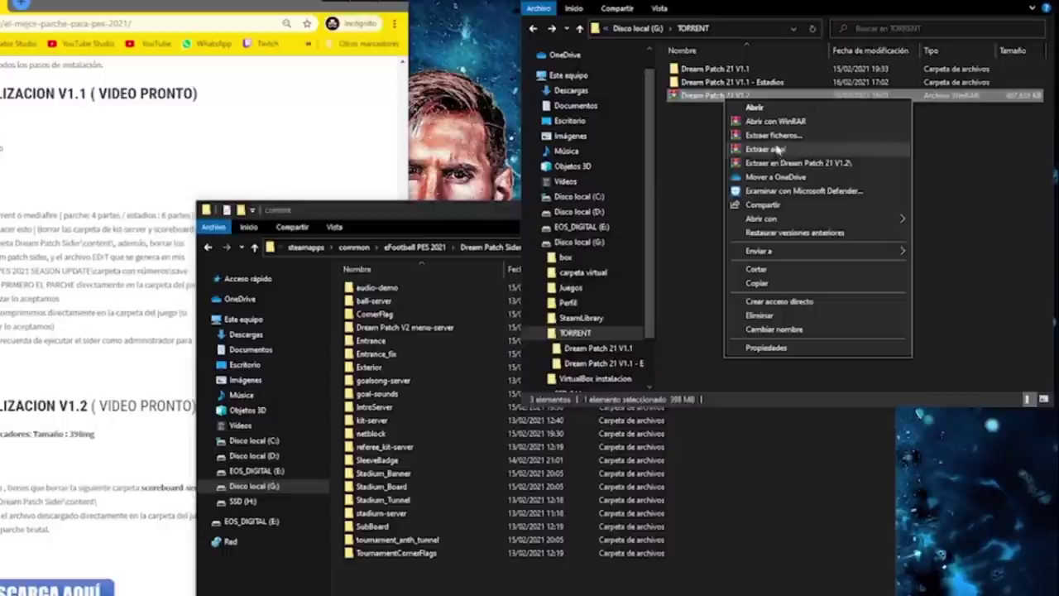
pyautogui.click(773, 136)
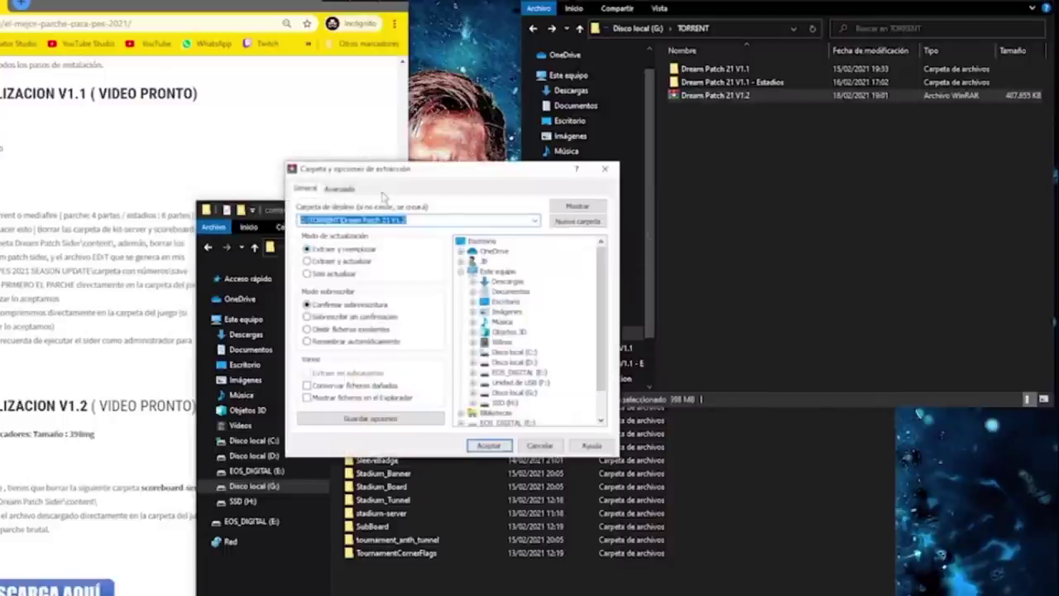
pyautogui.moveTo(356, 170); pyautogui.dragTo(771, 285)
pyautogui.moveTo(443, 221); pyautogui.dragTo(256, 199)
pyautogui.click(22, 225)
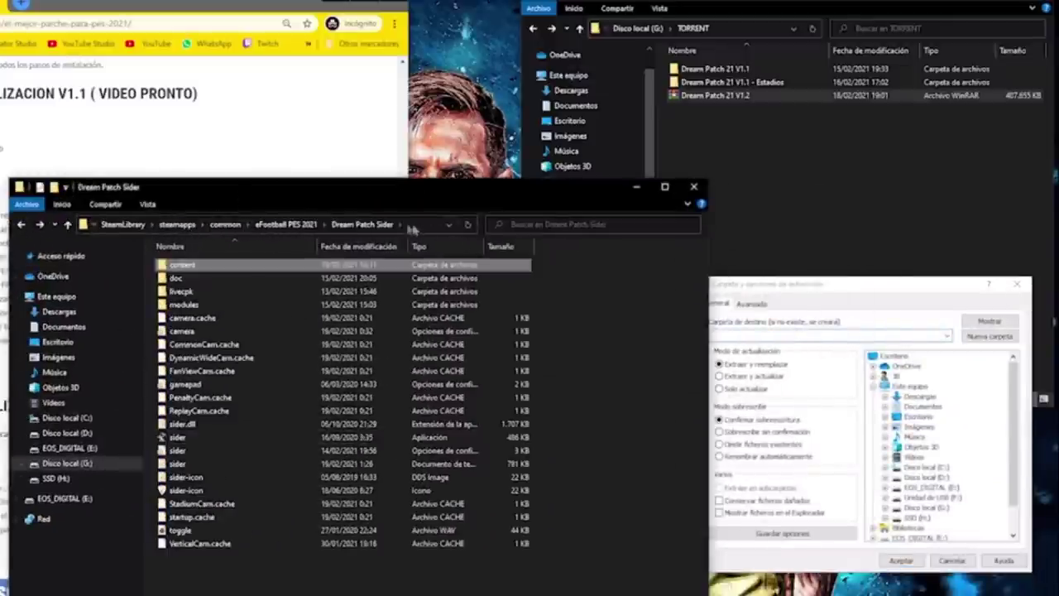
pyautogui.click(22, 224)
pyautogui.click(343, 226)
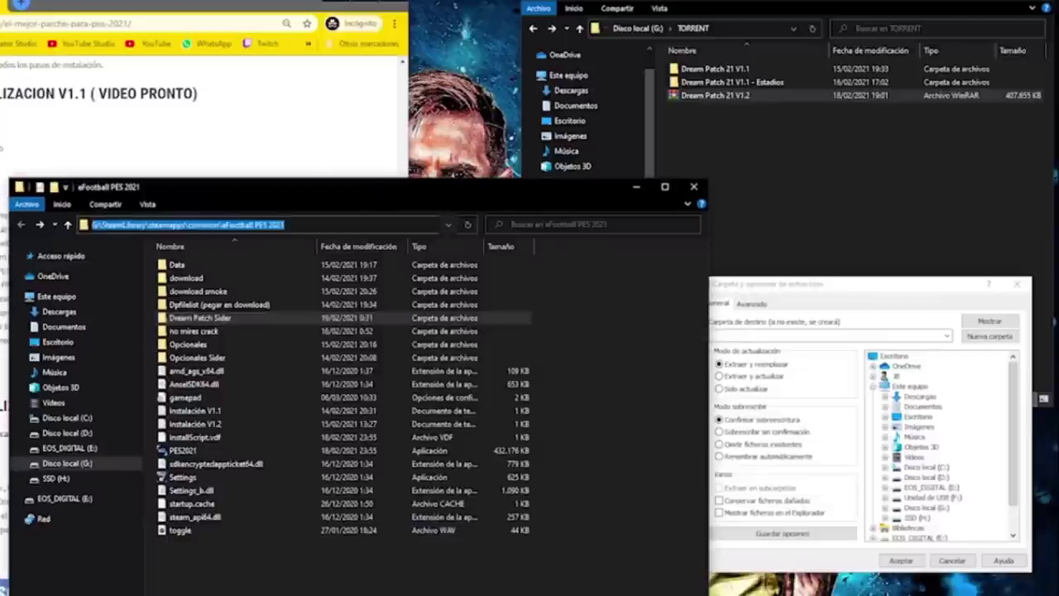
# Set the extraction destination to the copied eFootball PES 2021 path and extract Dream Patch 21 V1.2 there.
pyautogui.click(815, 334)
pyautogui.hotkey('ctrl', 'v')
pyautogui.click(918, 566)
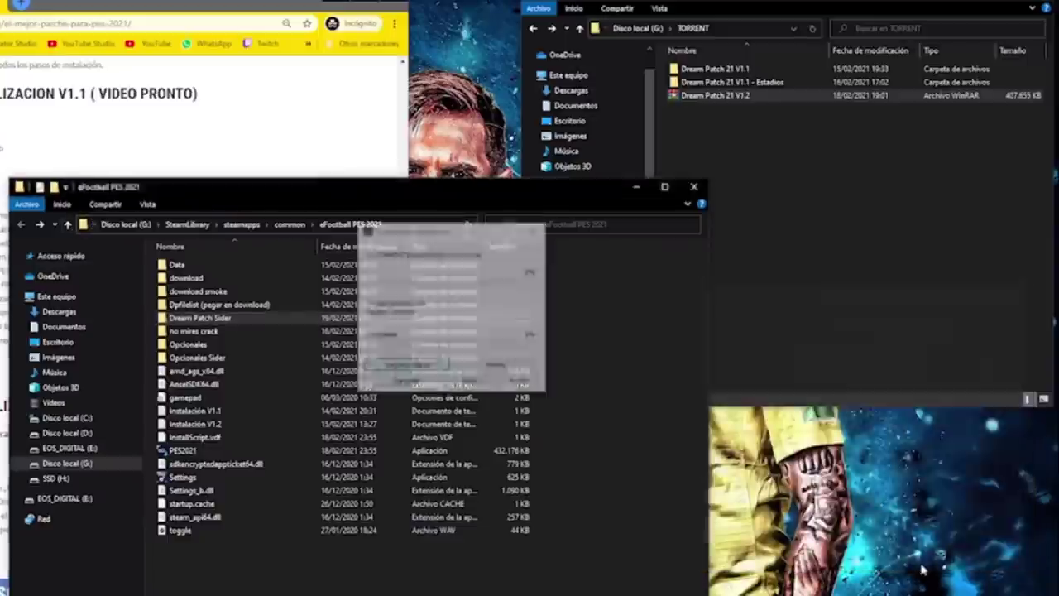
pyautogui.click(412, 380)
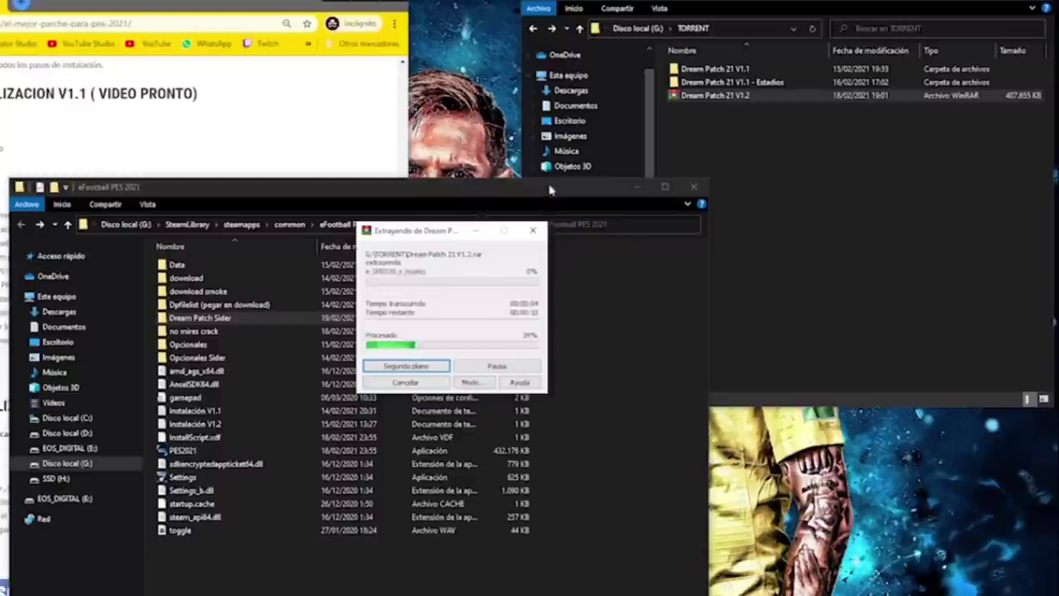
pyautogui.moveTo(550, 184); pyautogui.dragTo(681, 421)
pyautogui.click(755, 97)
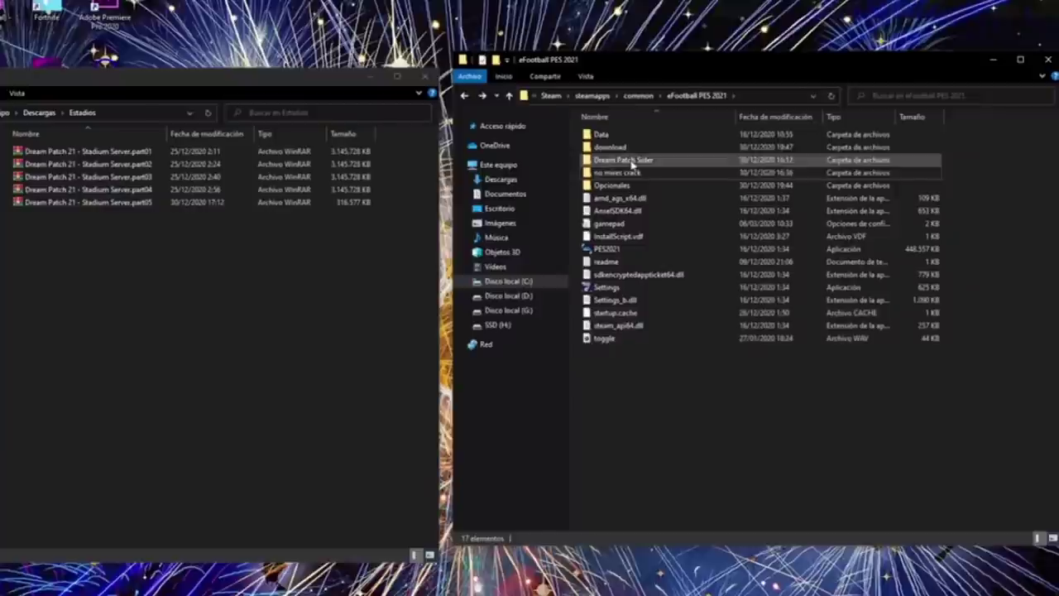
# Create a desktop shortcut for the sider application in the Dream Patch Sider folder.
pyautogui.doubleClick(619, 160)
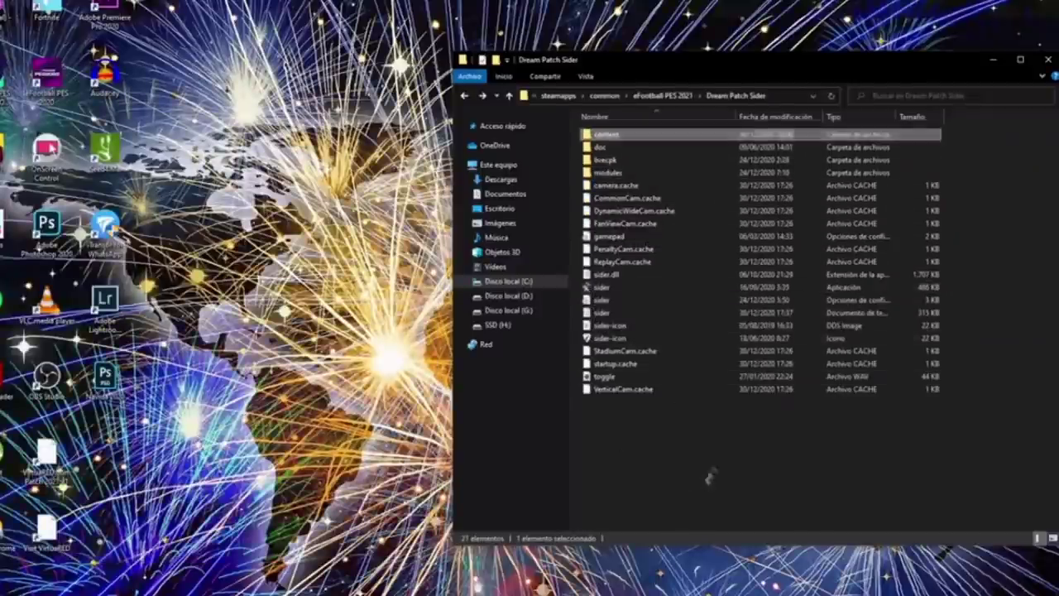
pyautogui.click(606, 290)
pyautogui.hotkey('alt', 'Left')
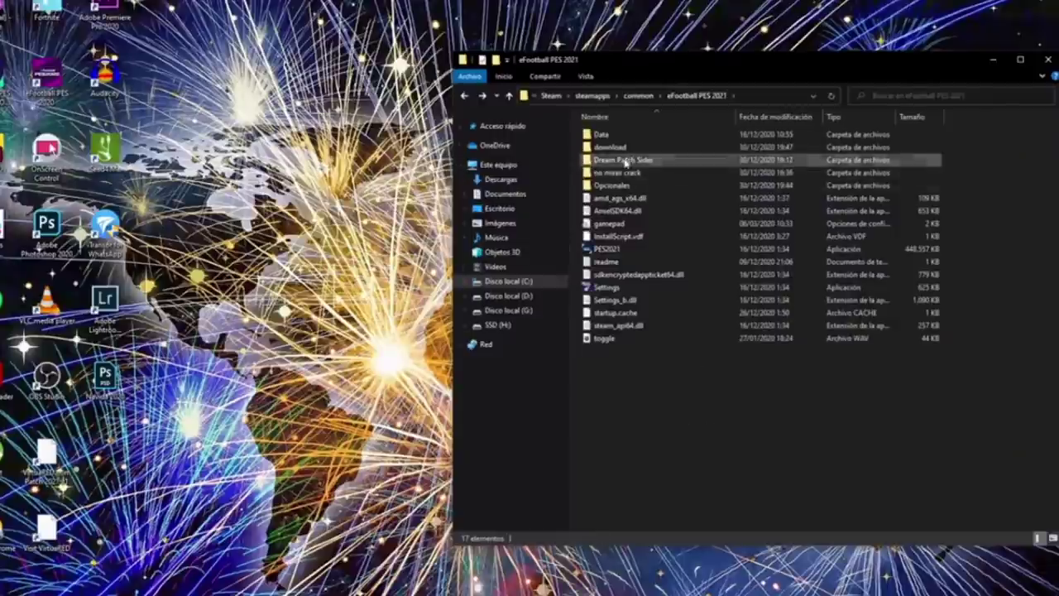
pyautogui.doubleClick(612, 161)
pyautogui.rightClick(590, 290)
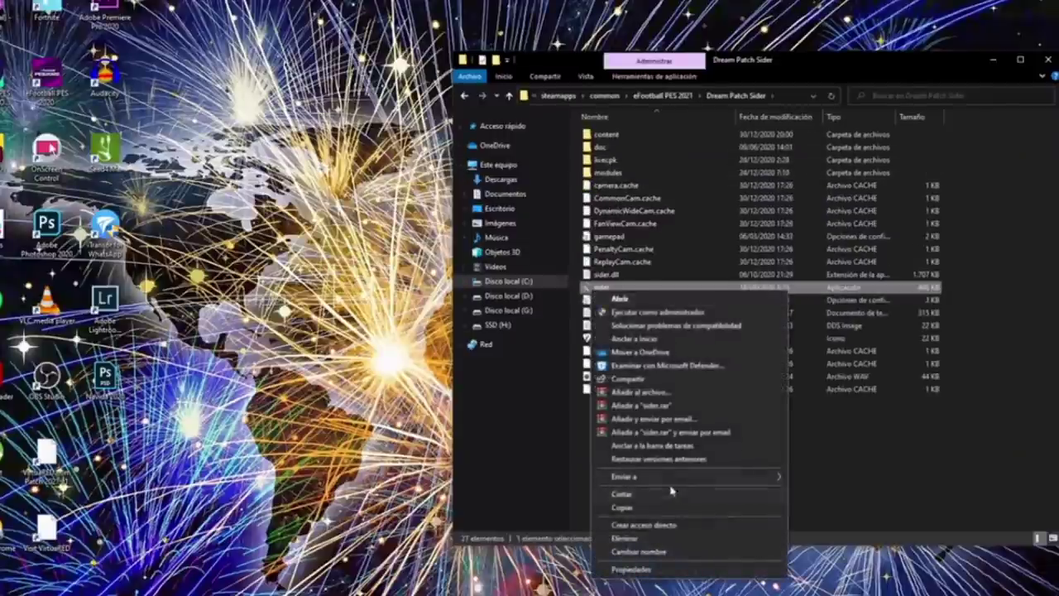
pyautogui.click(803, 517)
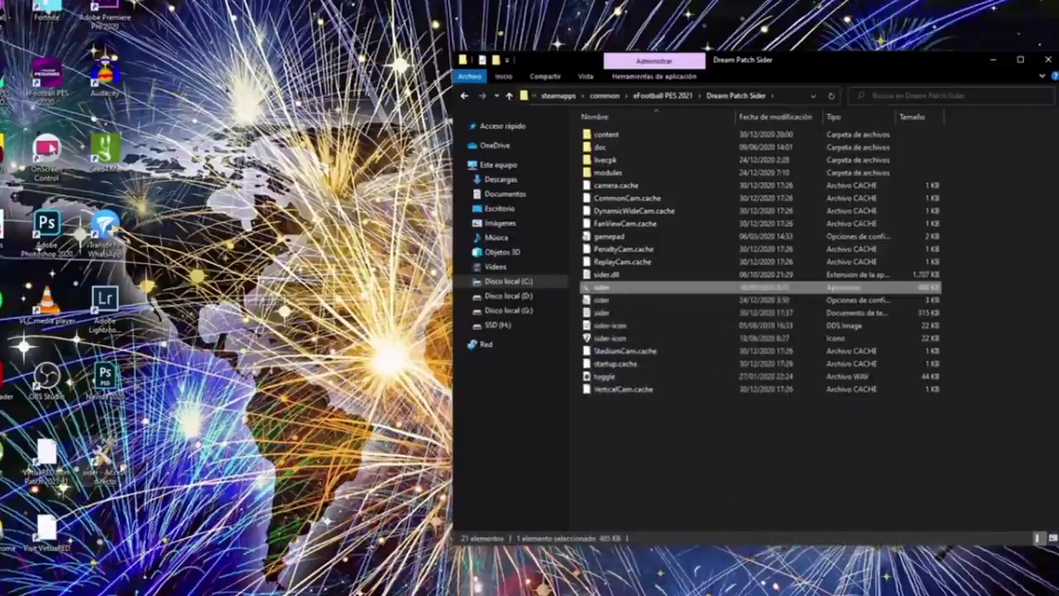
# Rename the sider desktop shortcut to "Pes 21 drem patch" and run it as administrator.
pyautogui.rightClick(98, 456)
pyautogui.click(147, 429)
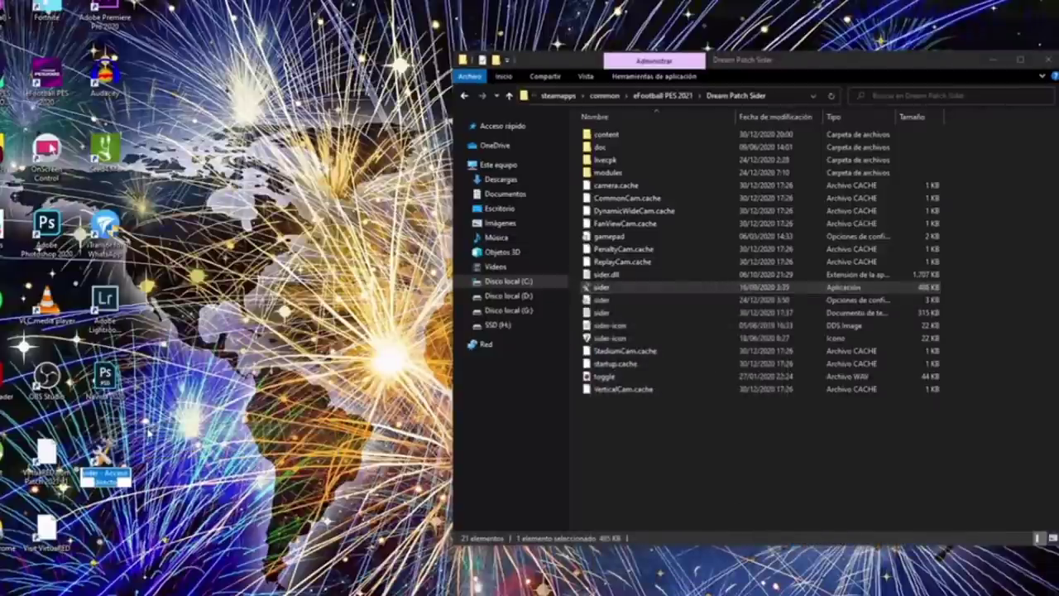
pyautogui.write('si')
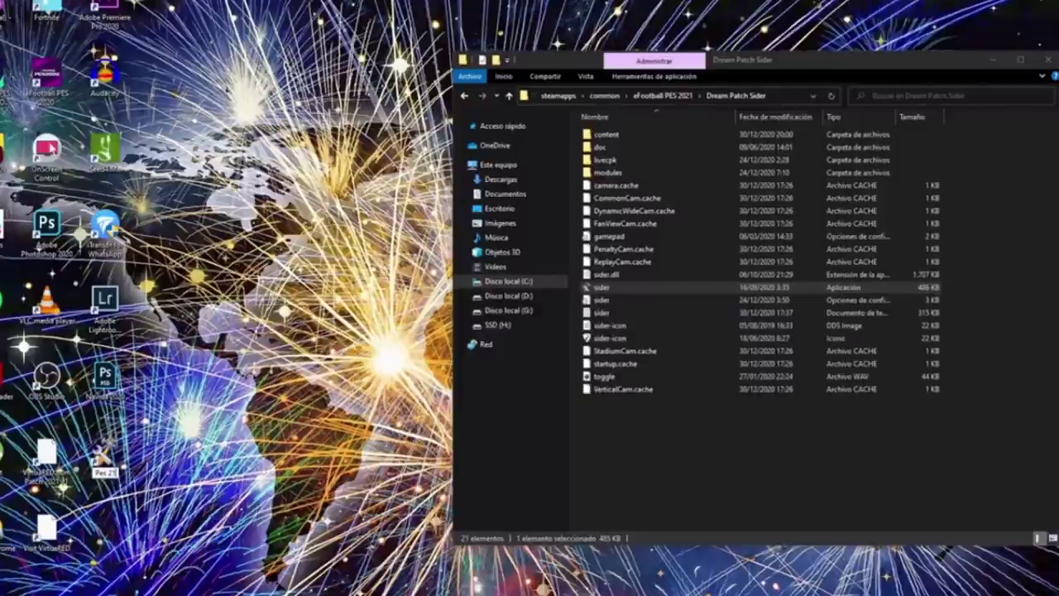
pyautogui.write('m patch')
pyautogui.press('Return')
pyautogui.rightClick(98, 457)
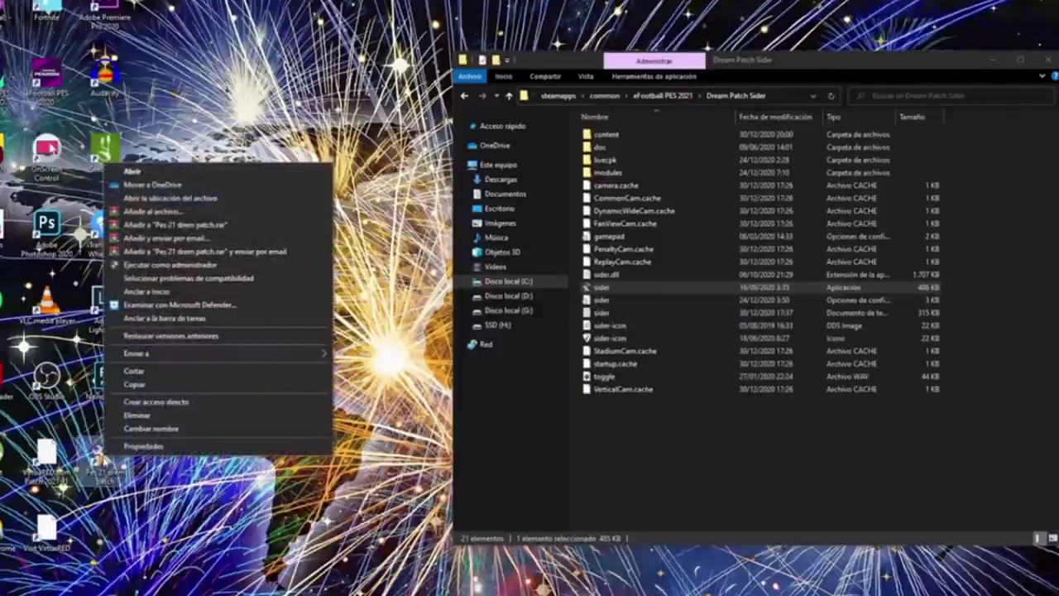
pyautogui.click(153, 265)
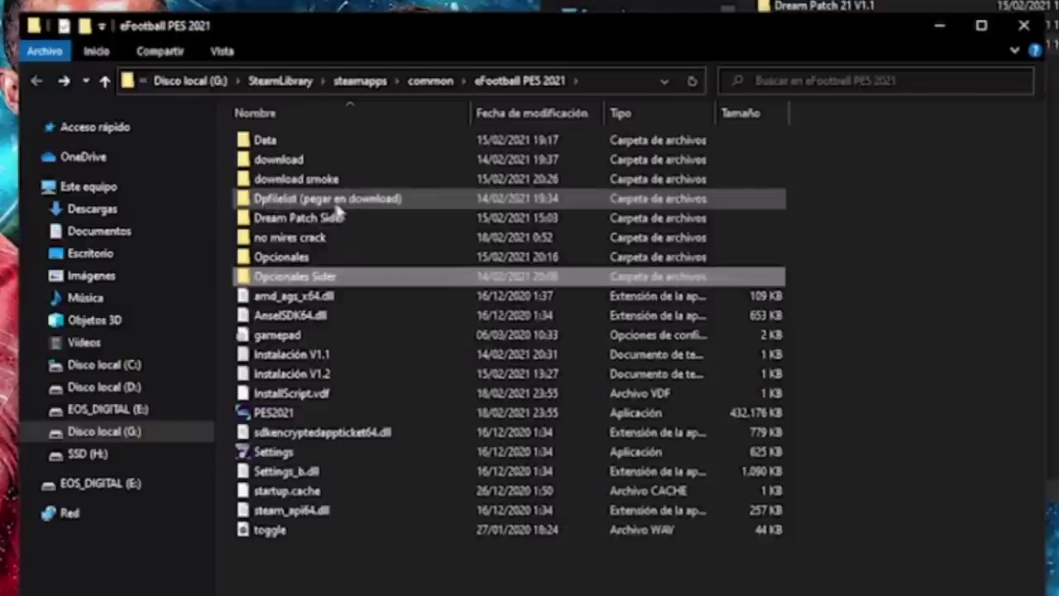
# Move the "Dpfilelist (pegar en download)" folder into the download folder and open it there.
pyautogui.moveTo(338, 212)
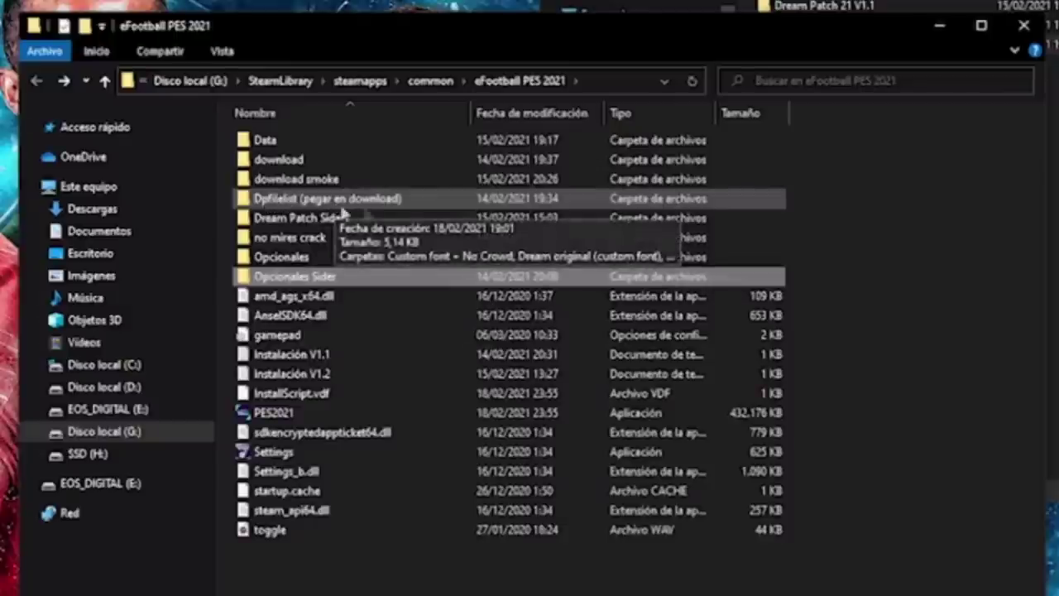
pyautogui.moveTo(285, 162)
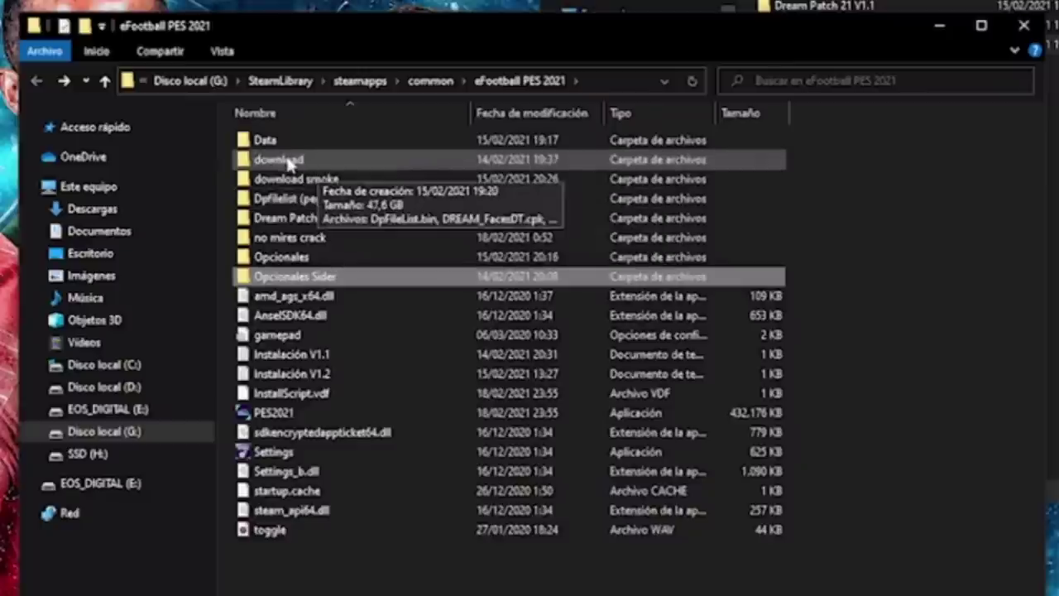
pyautogui.click(280, 203)
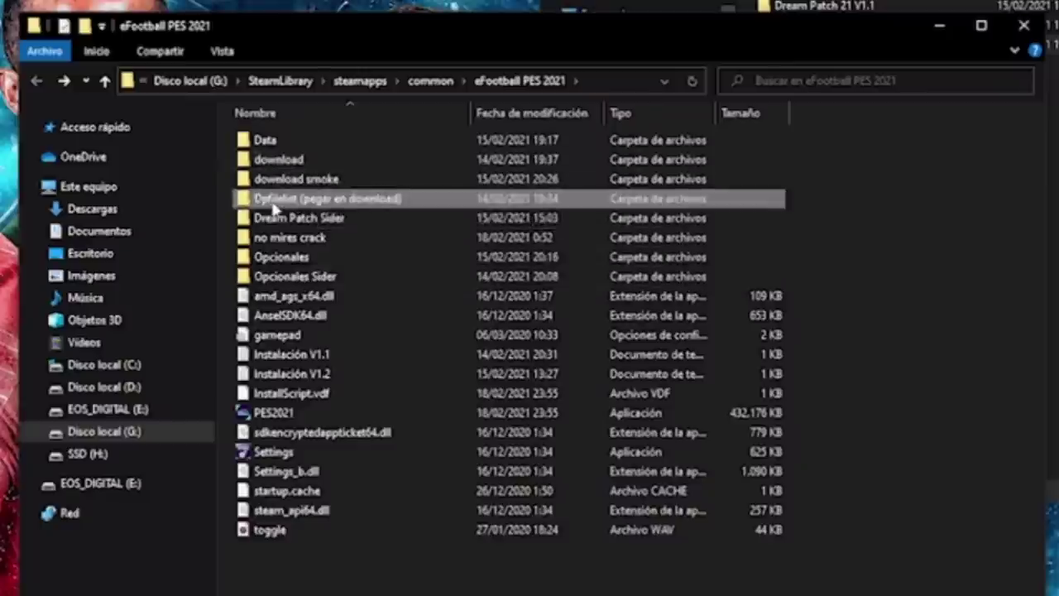
pyautogui.moveTo(273, 210); pyautogui.dragTo(286, 160)
pyautogui.doubleClick(288, 161)
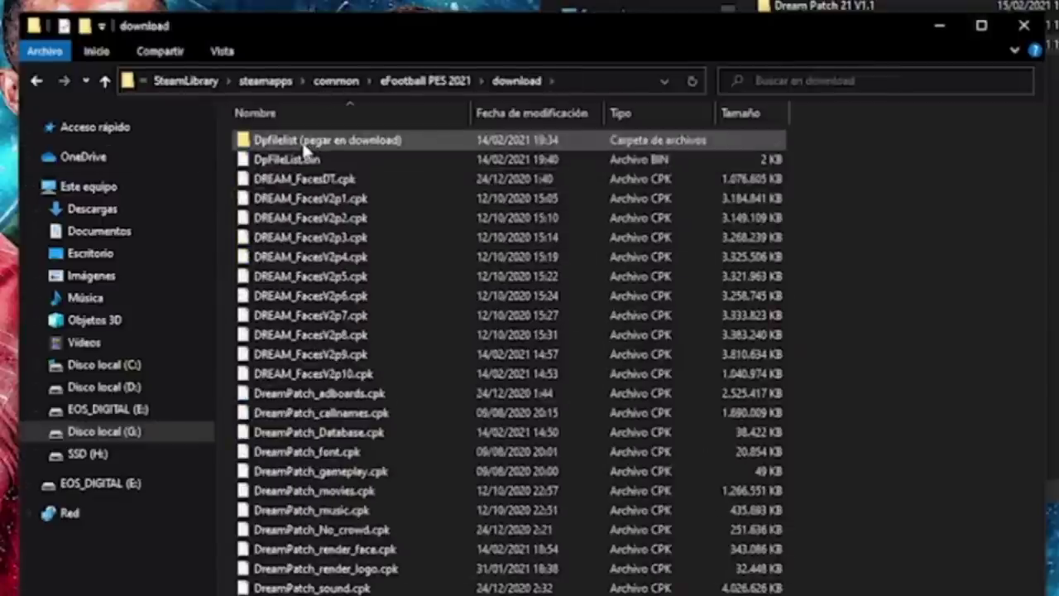
pyautogui.doubleClick(306, 142)
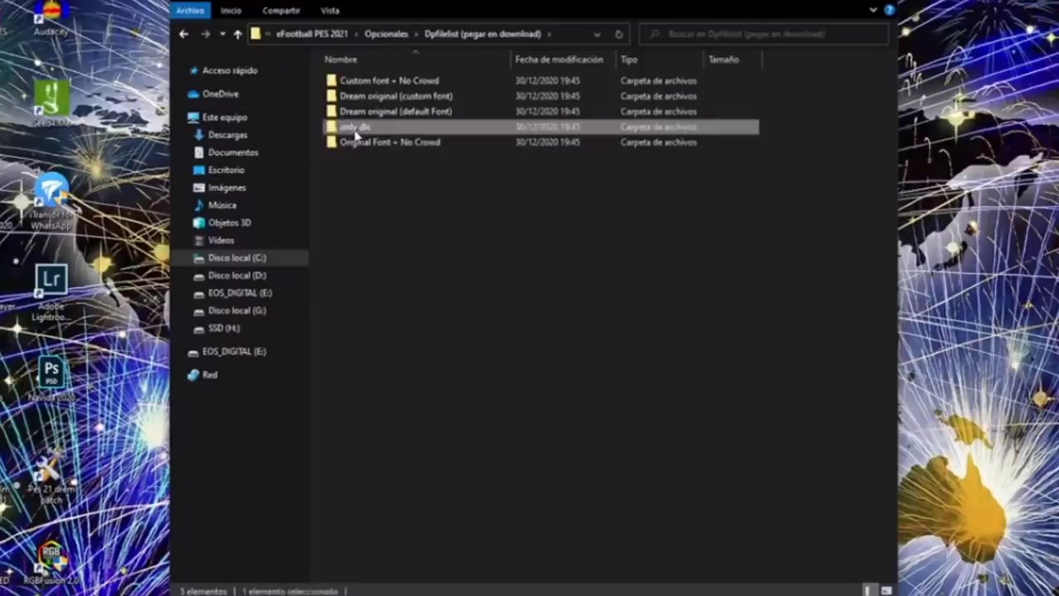
# Copy DpFileList.bin from the "only dlc" folder inside "Dpfilelist (pegar en download)".
pyautogui.doubleClick(273, 217)
pyautogui.click(299, 161)
pyautogui.rightClick(350, 82)
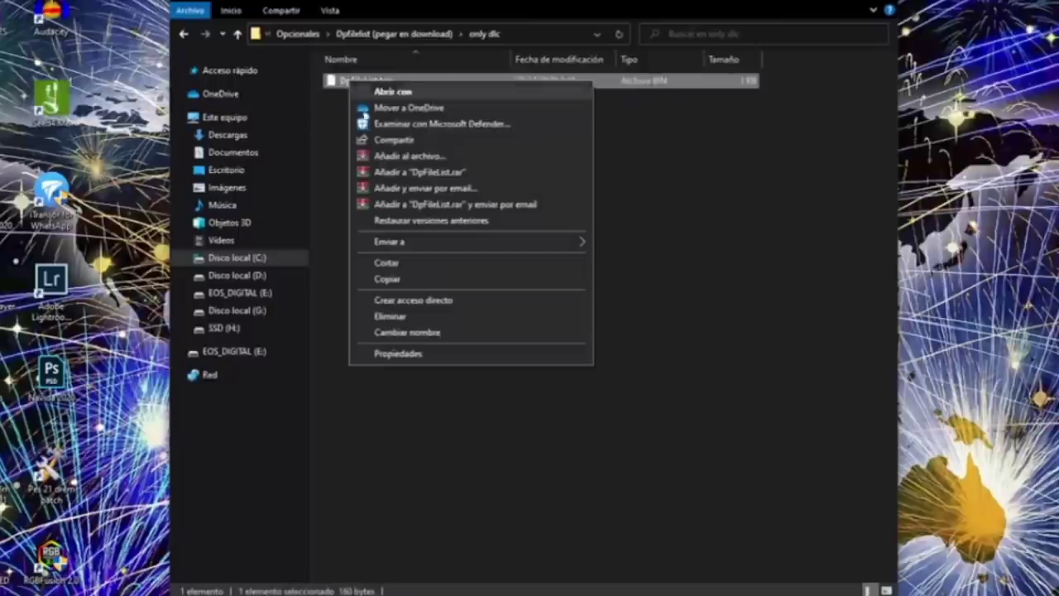
pyautogui.click(184, 34)
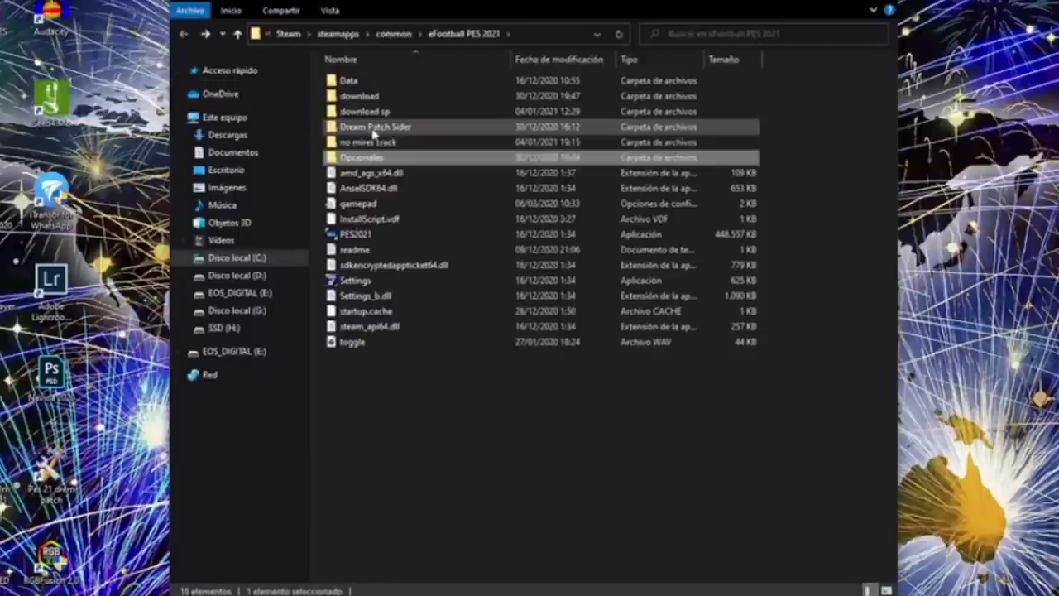
# Move the existing DpFileList.bin out of the download folder into the eFootball PES 2021 folder and locate it there.
pyautogui.click(347, 97)
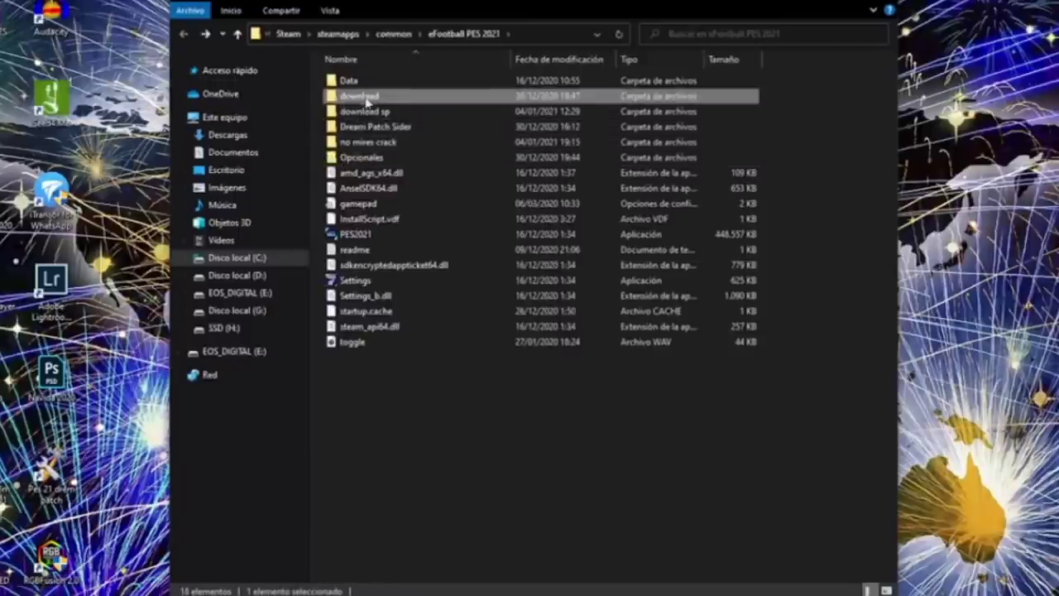
pyautogui.doubleClick(363, 96)
pyautogui.moveTo(769, 540); pyautogui.dragTo(733, 533)
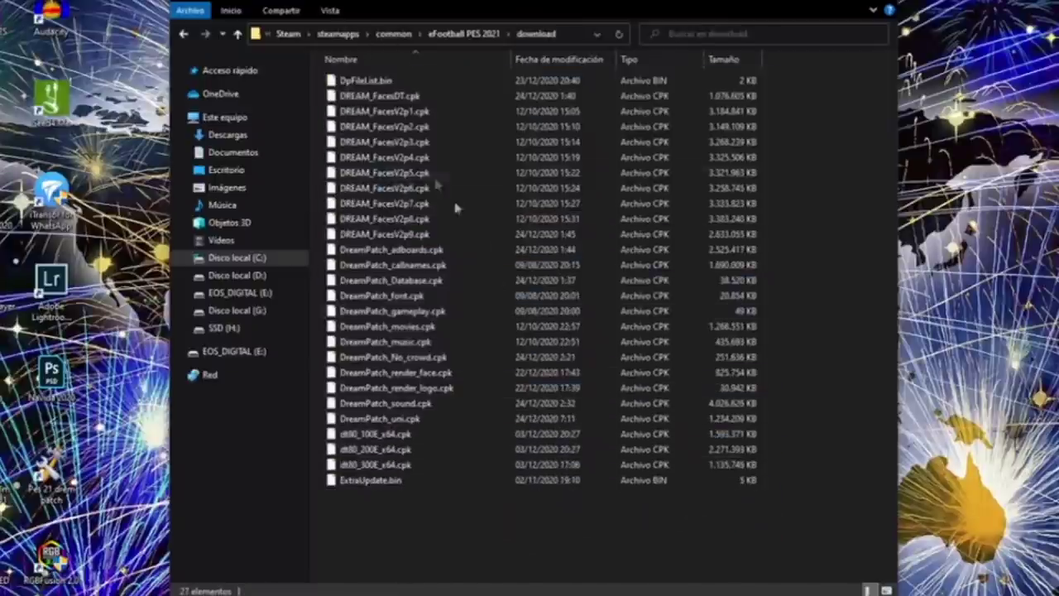
pyautogui.click(349, 83)
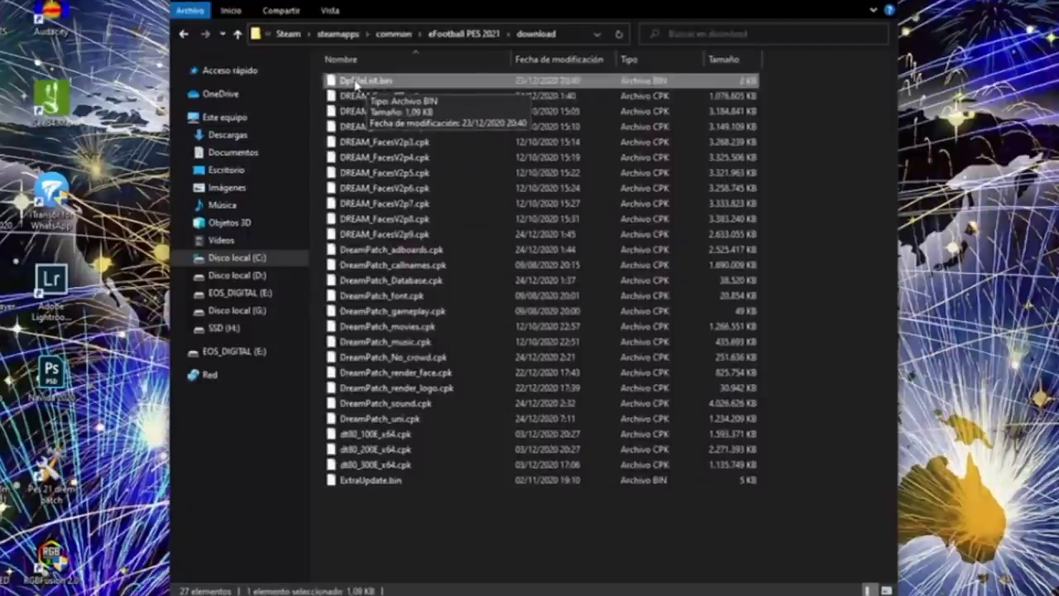
pyautogui.moveTo(355, 82); pyautogui.dragTo(478, 43)
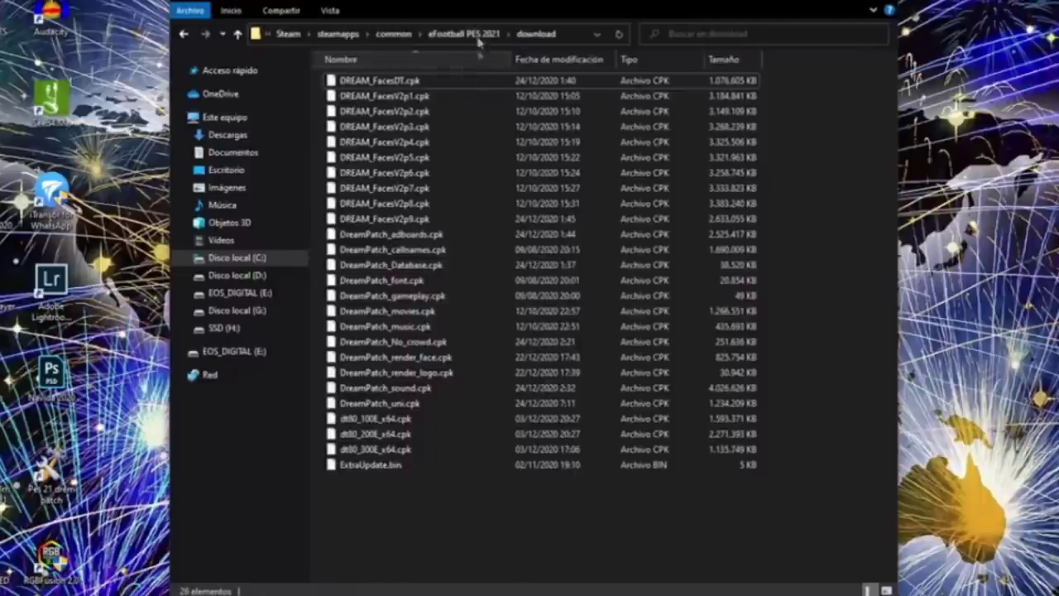
pyautogui.click(184, 34)
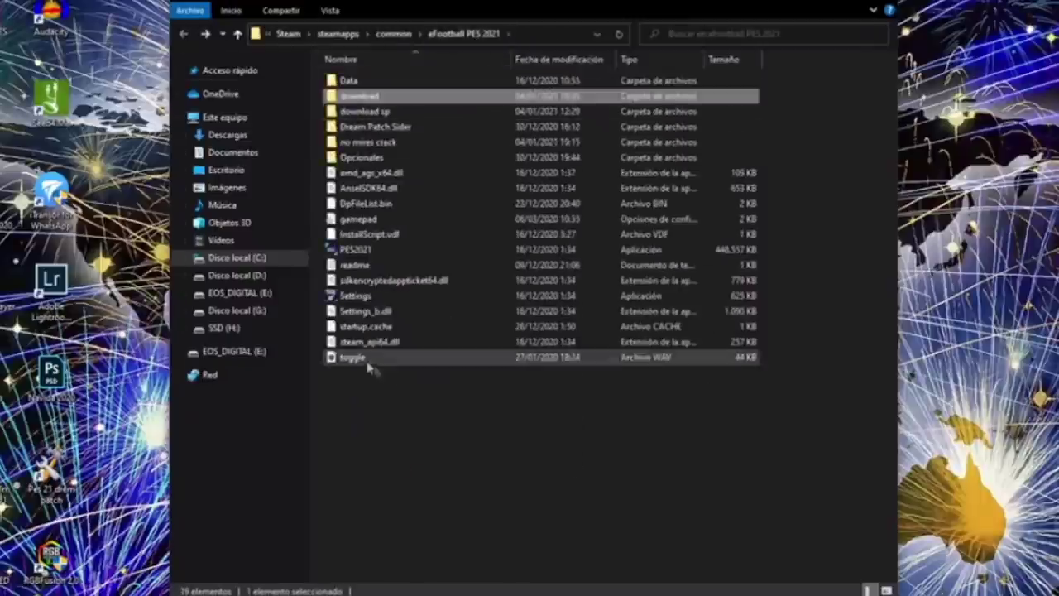
pyautogui.click(368, 205)
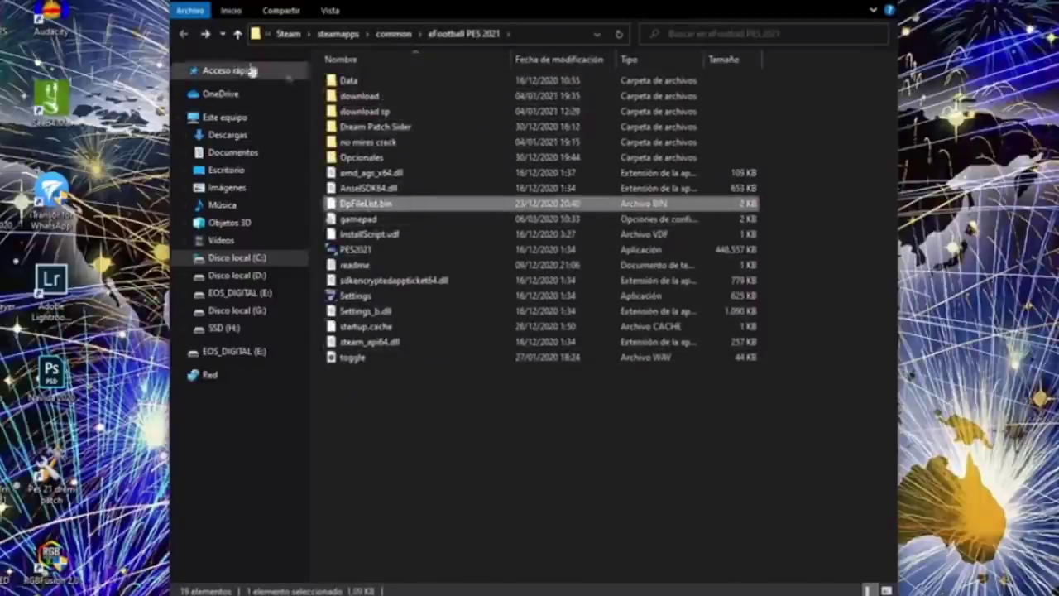
# Paste the copied "only dlc" DpFileList.bin into the download folder.
pyautogui.click(207, 34)
pyautogui.moveTo(385, 503); pyautogui.dragTo(486, 549)
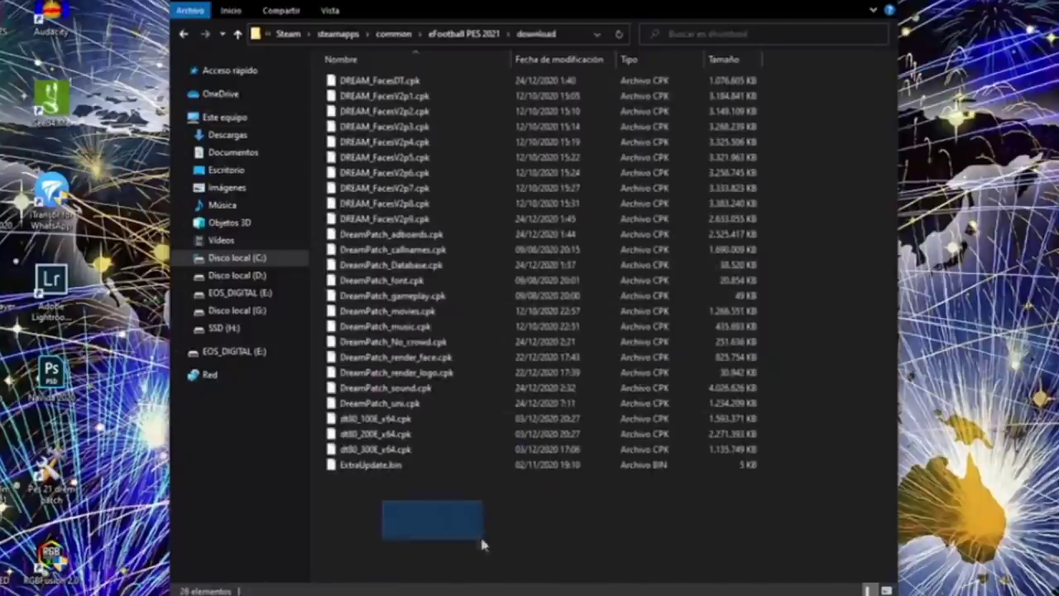
pyautogui.rightClick(364, 511)
pyautogui.click(404, 402)
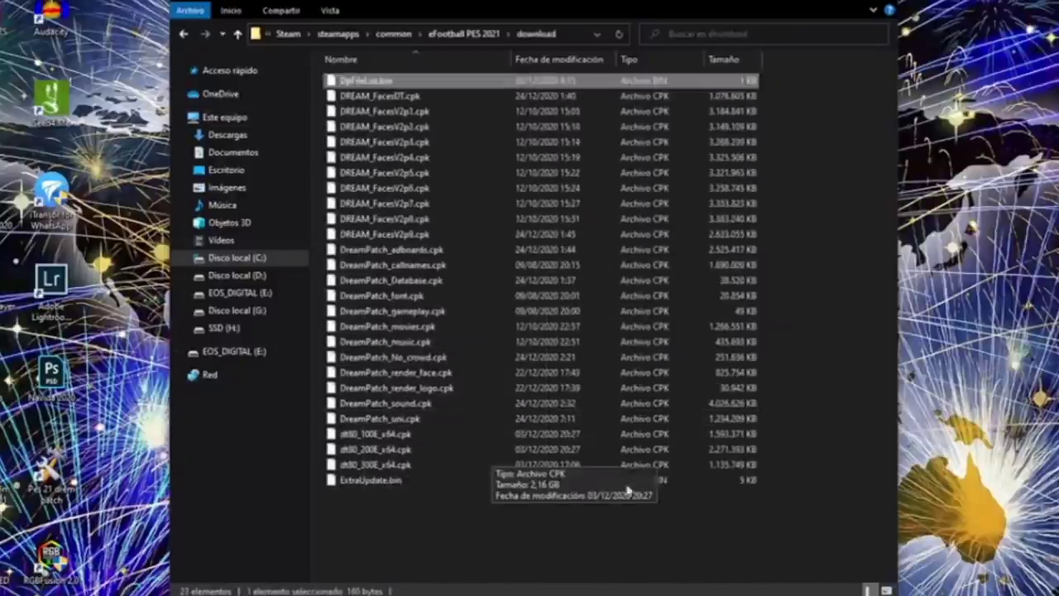
pyautogui.click(812, 488)
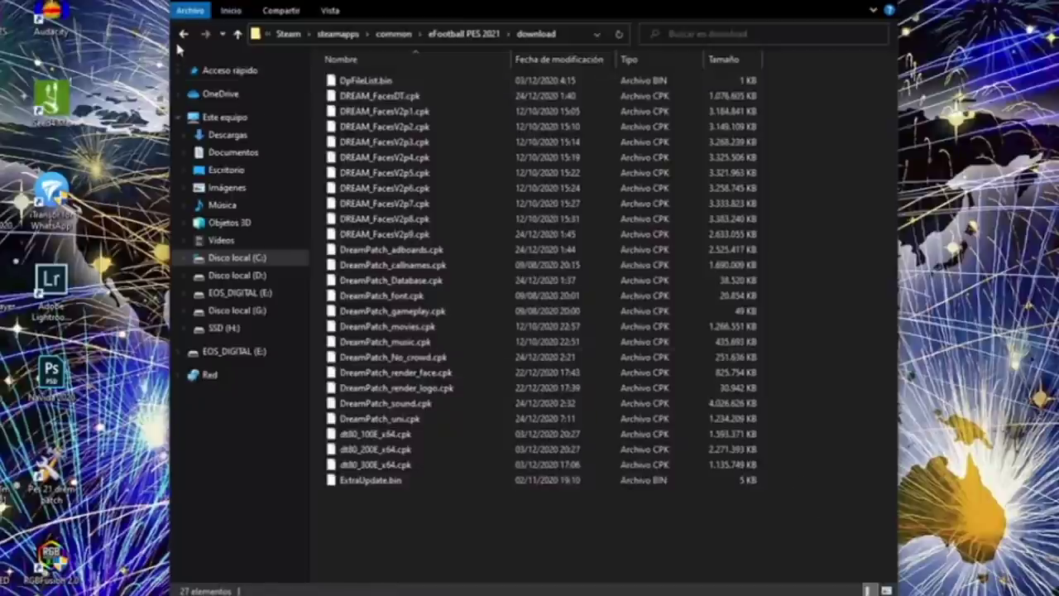
# Look into the Dream Patch Sider folder from the eFootball PES 2021 folder and locate the PES2021 application.
pyautogui.click(184, 35)
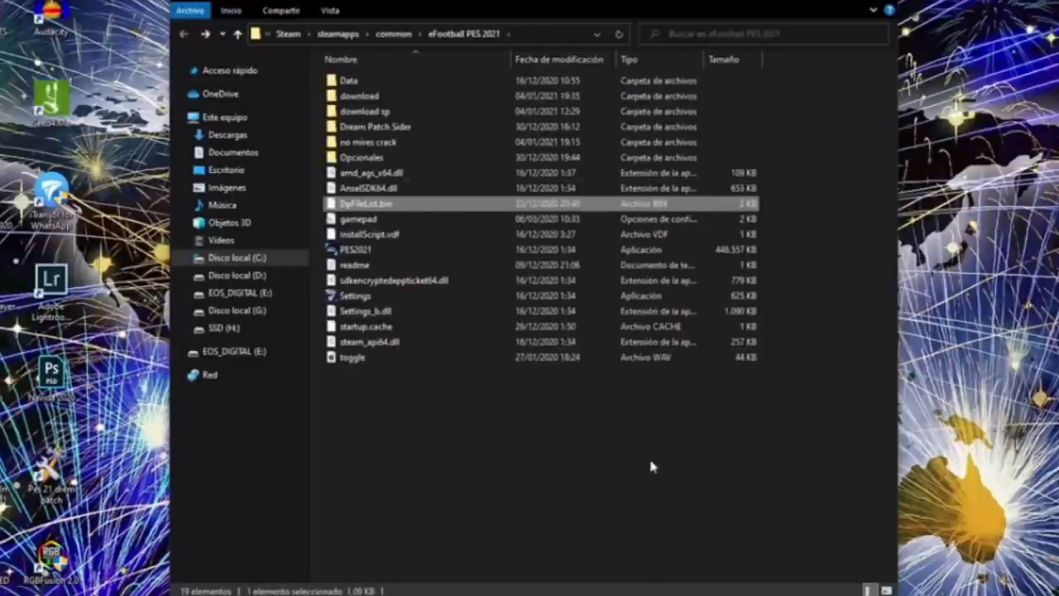
pyautogui.doubleClick(375, 126)
pyautogui.click(183, 35)
pyautogui.click(351, 252)
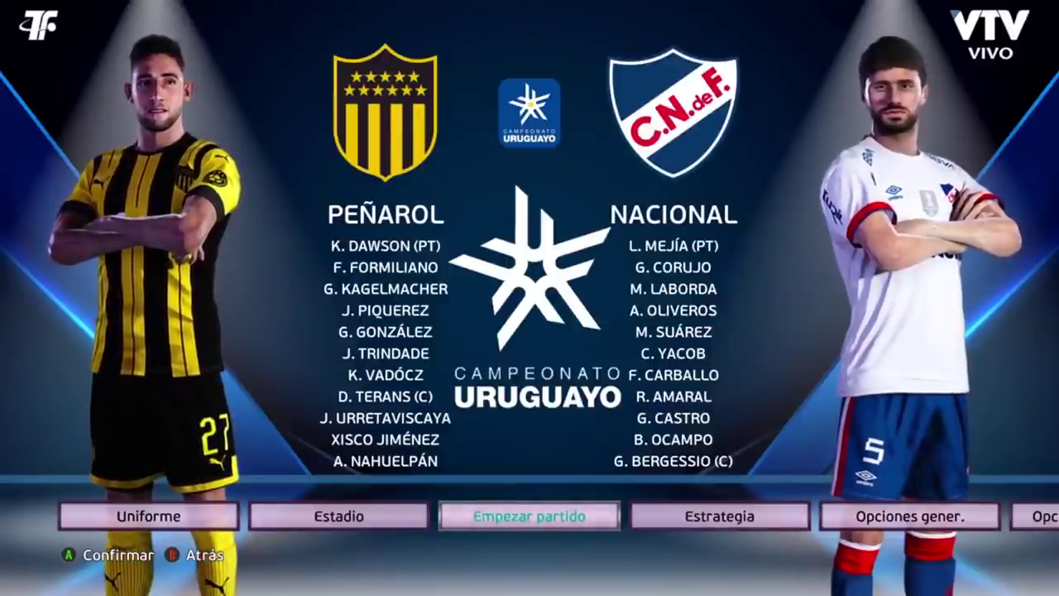
pyautogui.press('Return')
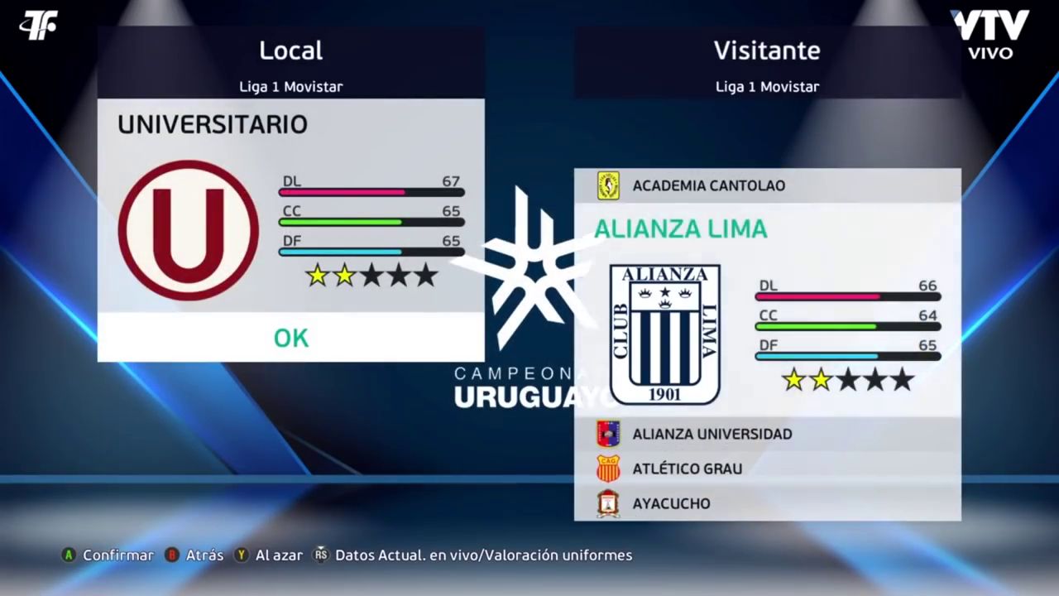
pyautogui.press('Return')
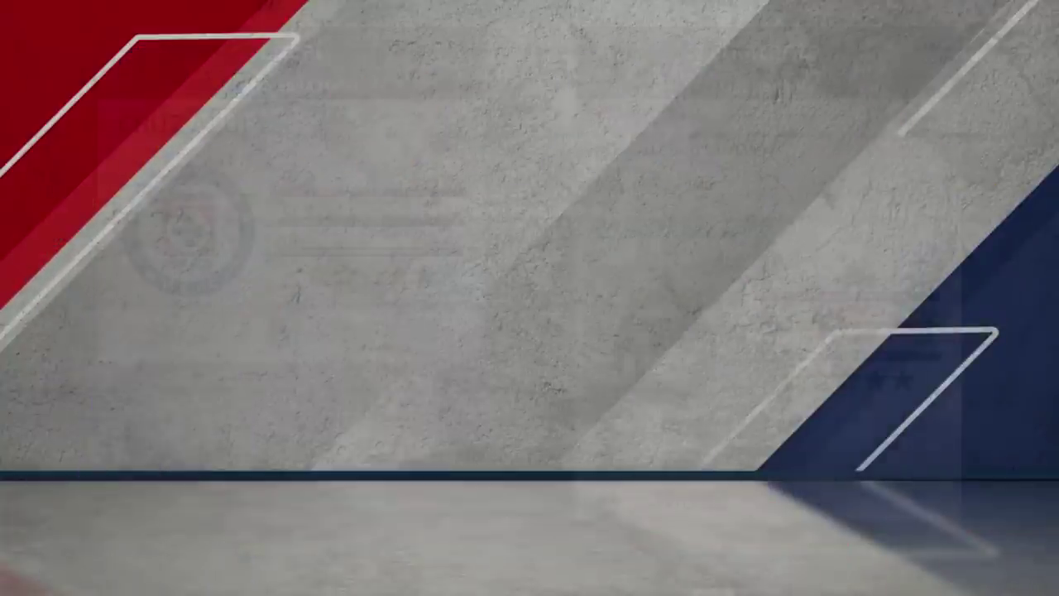
pyautogui.press('Up')
pyautogui.press('Up')
pyautogui.press('Return')
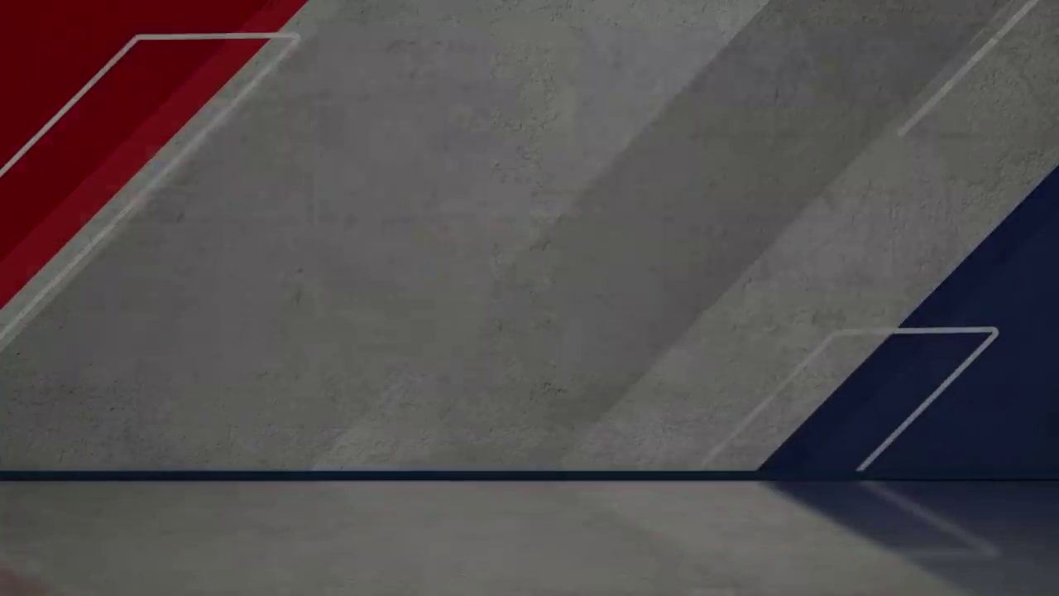